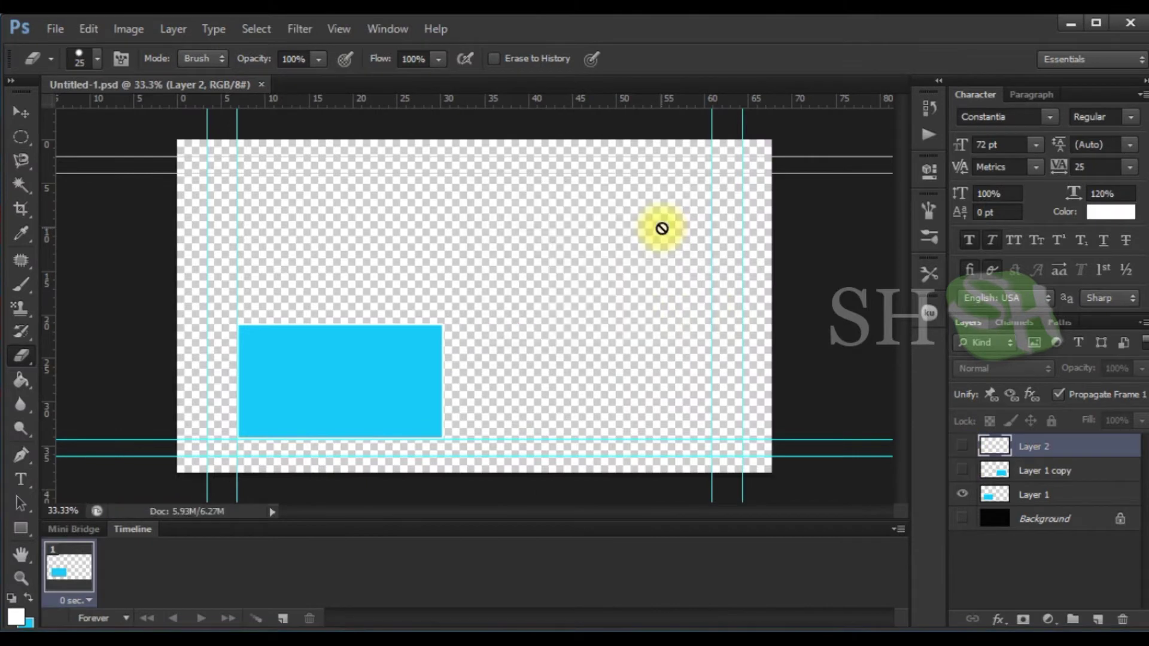
# Show only Layer 1 copy by hiding Layer 1, and save the canvas as a PNG copy named r
pyautogui.click(962, 470)
pyautogui.click(962, 494)
pyautogui.hotkey('ctrl', 'shift', 's')
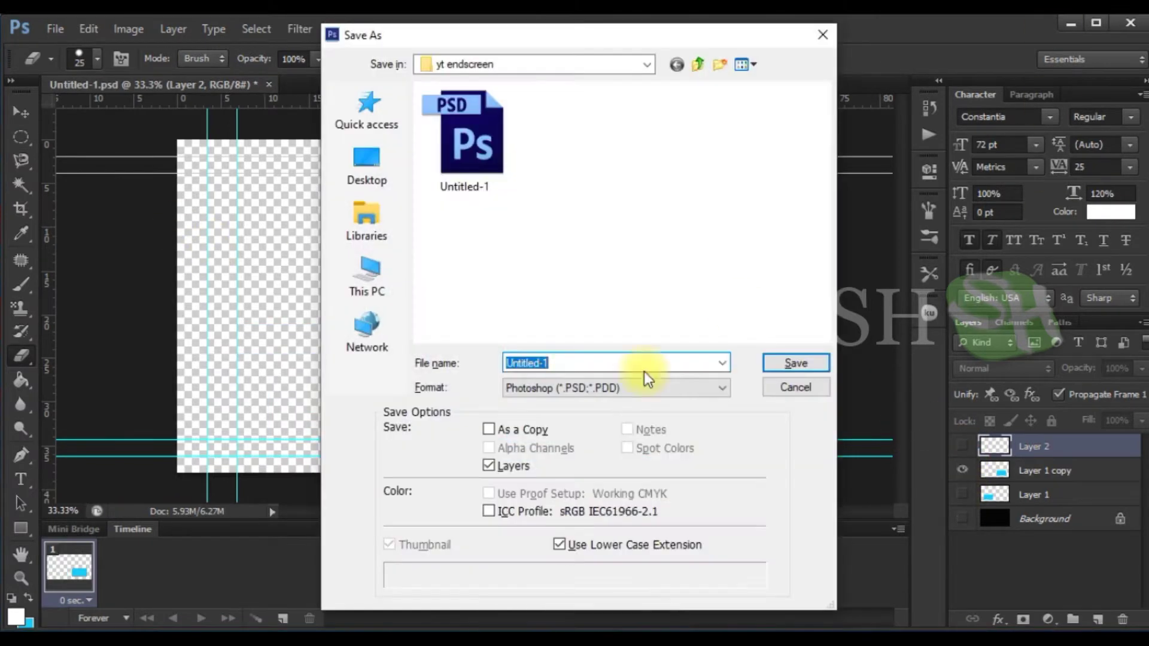
pyautogui.click(688, 387)
pyautogui.click(572, 597)
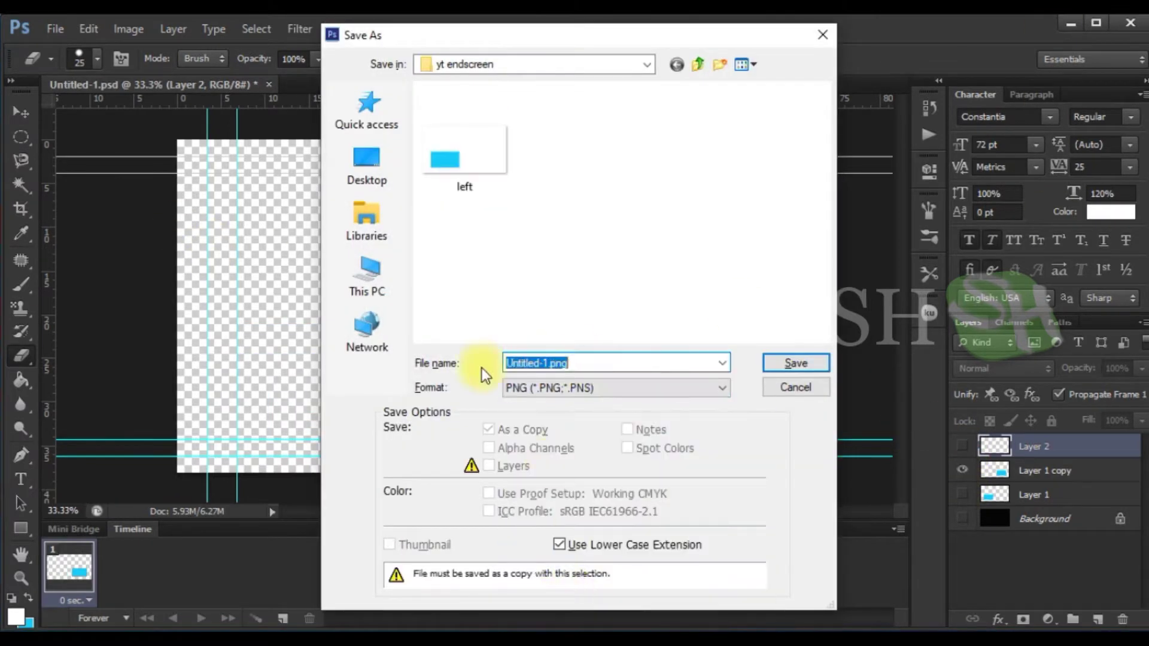
pyautogui.click(785, 364)
pyautogui.click(660, 227)
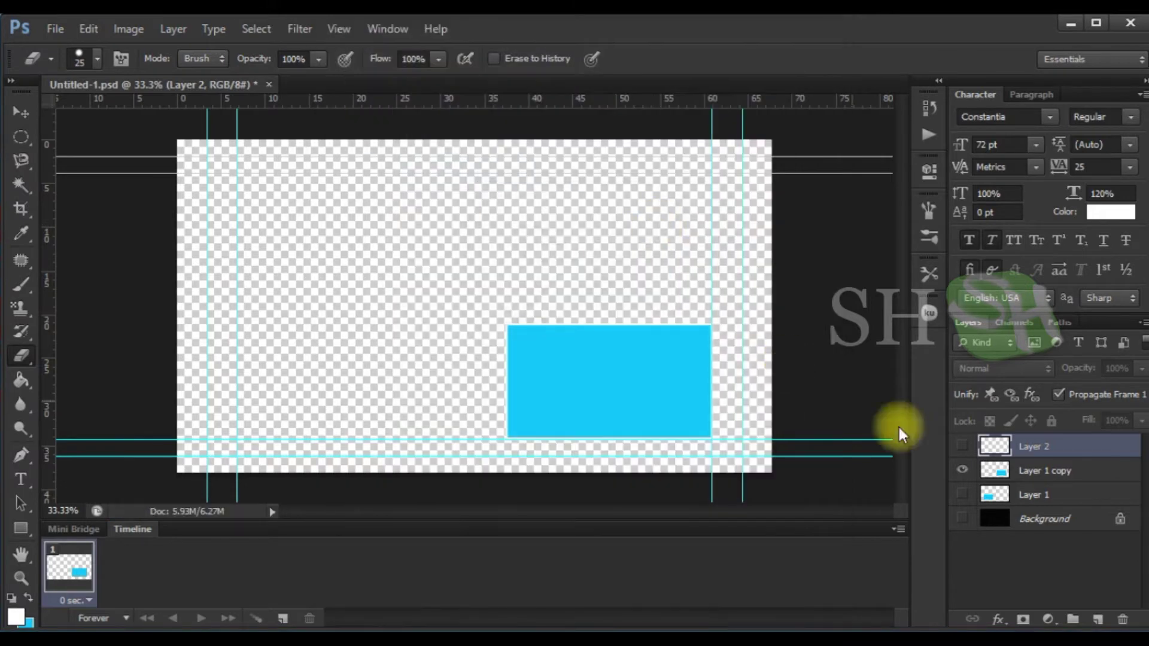
# Show only Layer 2 with the dashed circle and save the canvas as a PNG copy named c
pyautogui.click(962, 471)
pyautogui.click(962, 446)
pyautogui.hotkey('ctrl', 'shift', 's')
pyautogui.write('c')
pyautogui.click(599, 388)
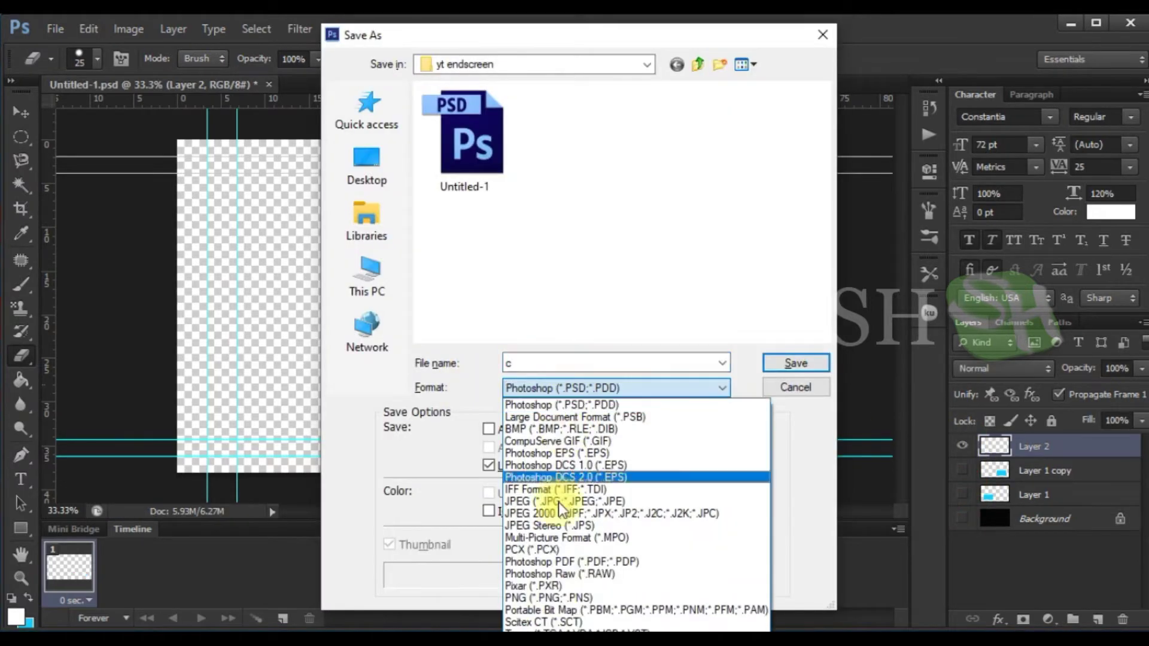
pyautogui.click(551, 598)
pyautogui.click(796, 363)
pyautogui.click(667, 226)
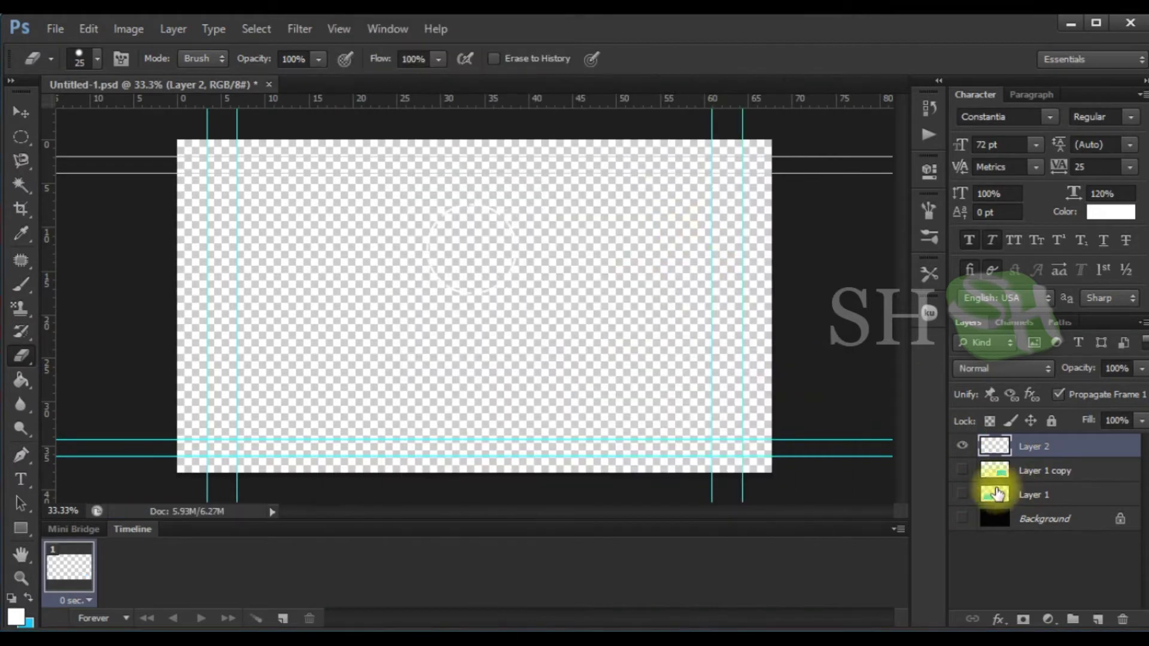
# Make Layer 1 copy, Layer 1 and Background visible again and save the Photoshop document
pyautogui.click(961, 471)
pyautogui.click(961, 494)
pyautogui.click(962, 518)
pyautogui.hotkey('ctrl', 's')
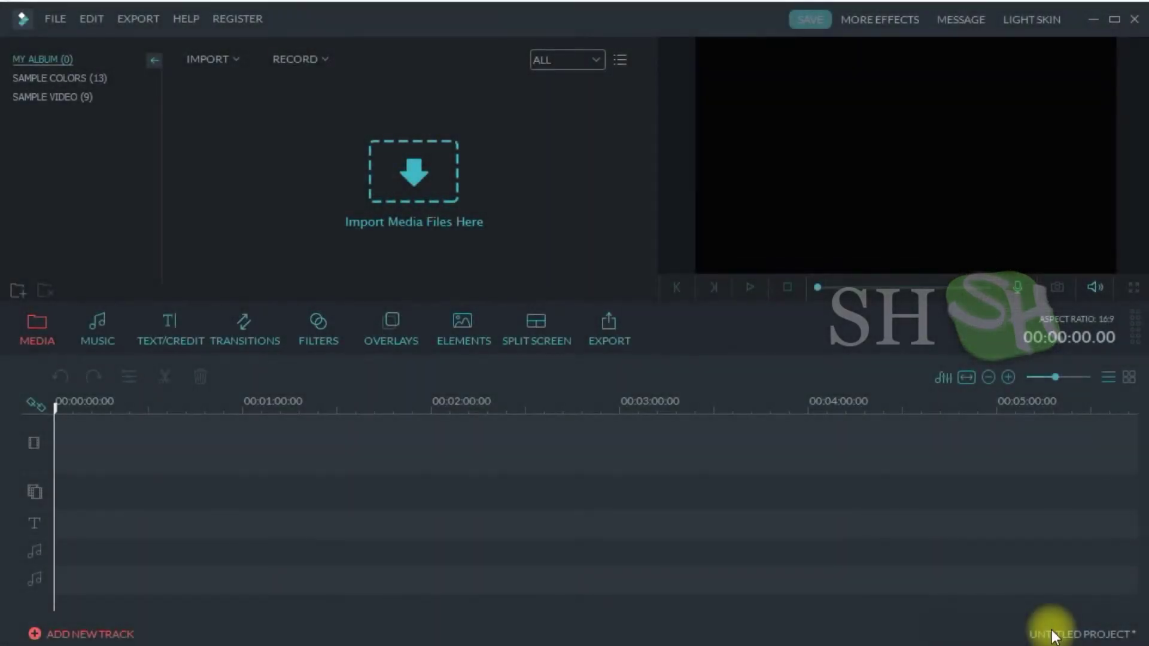
# Switch to Filmora, import the images c, left and r into the album, and preview the left image
pyautogui.click(62, 16)
pyautogui.moveTo(228, 41)
pyautogui.click(297, 44)
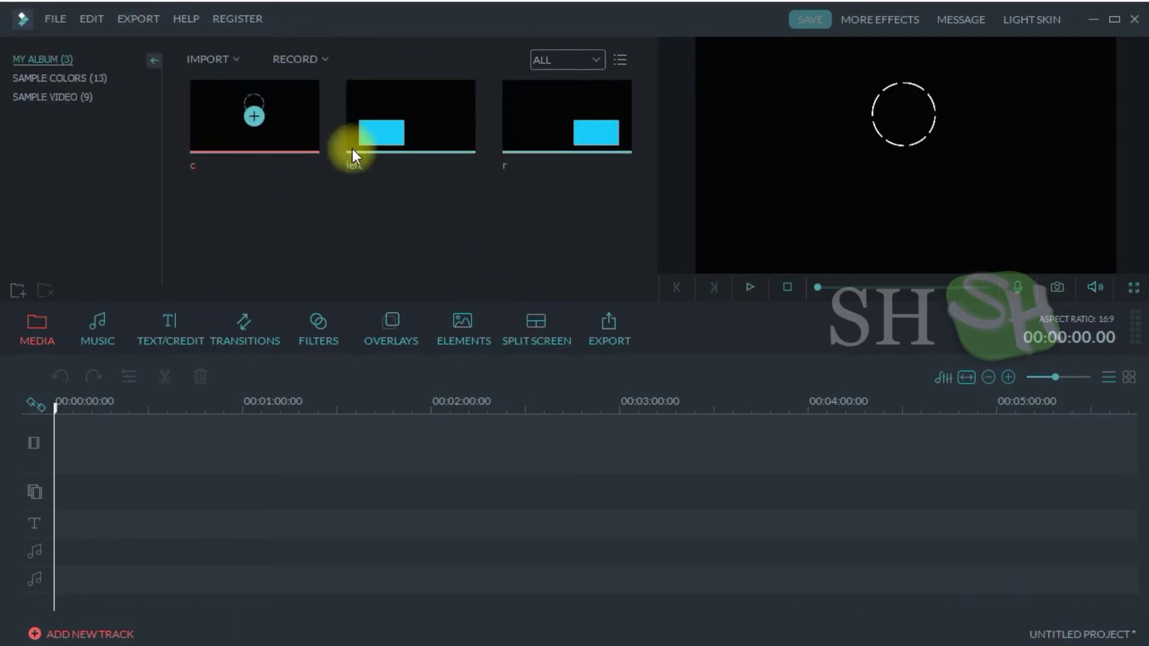
pyautogui.click(352, 149)
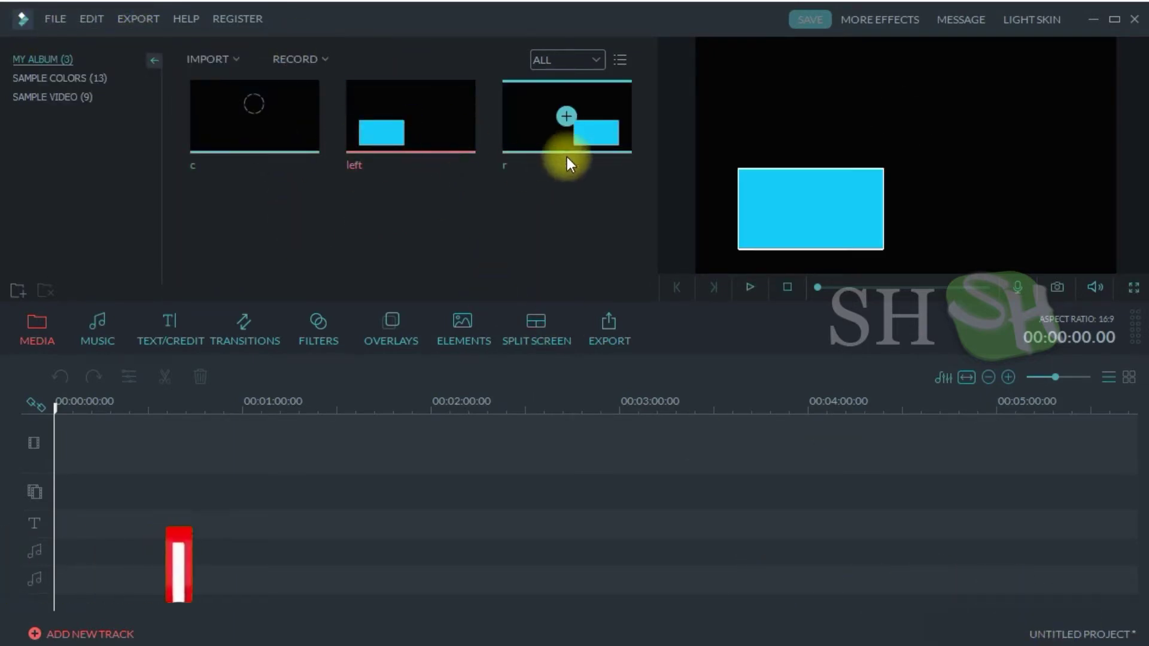
# Add the Gradient7 sample colour to the video track and set its duration to 20 seconds
pyautogui.click(60, 81)
pyautogui.moveTo(646, 134); pyautogui.dragTo(644, 212)
pyautogui.click(252, 173)
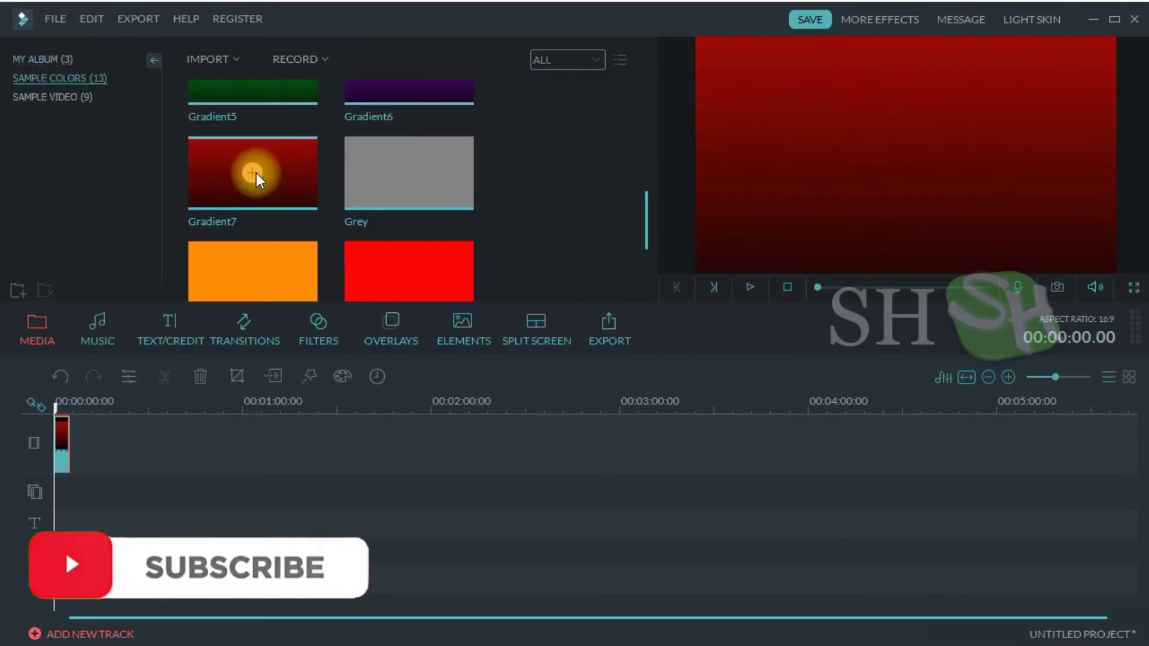
pyautogui.moveTo(1057, 378); pyautogui.dragTo(1063, 379)
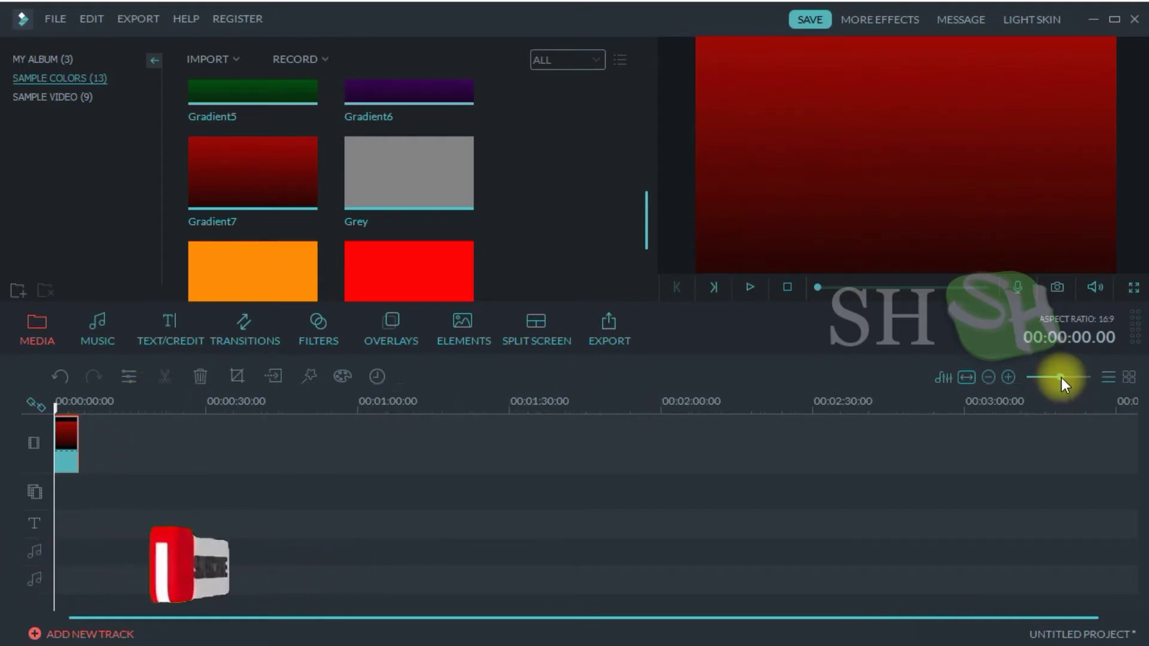
pyautogui.doubleClick(72, 439)
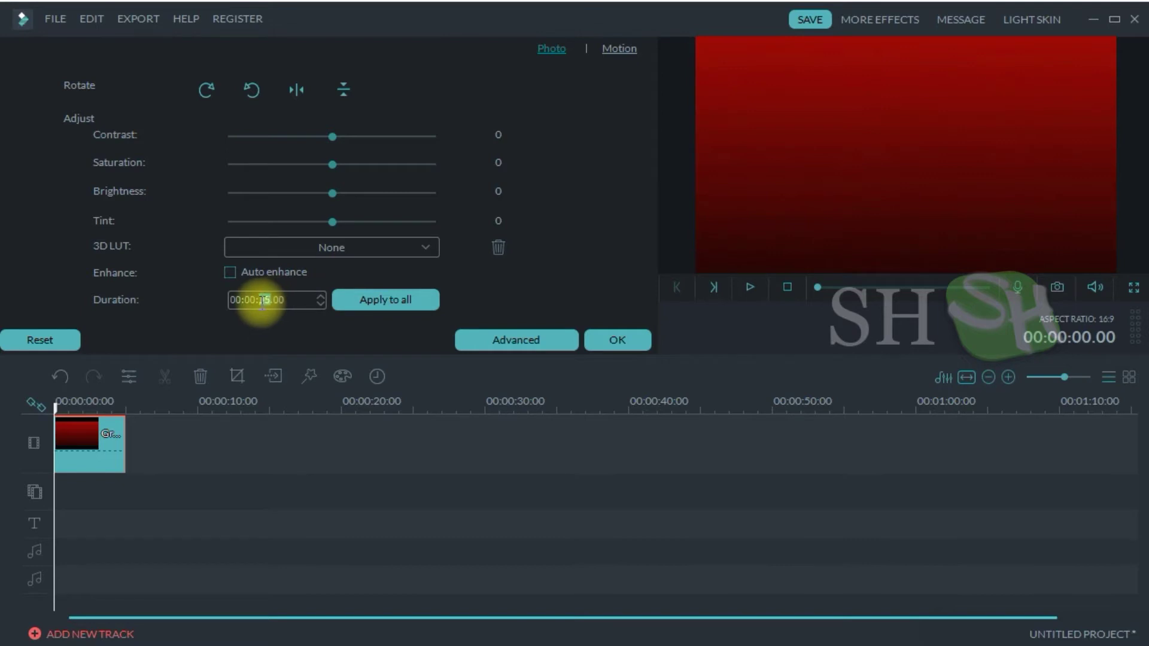
pyautogui.write('25')
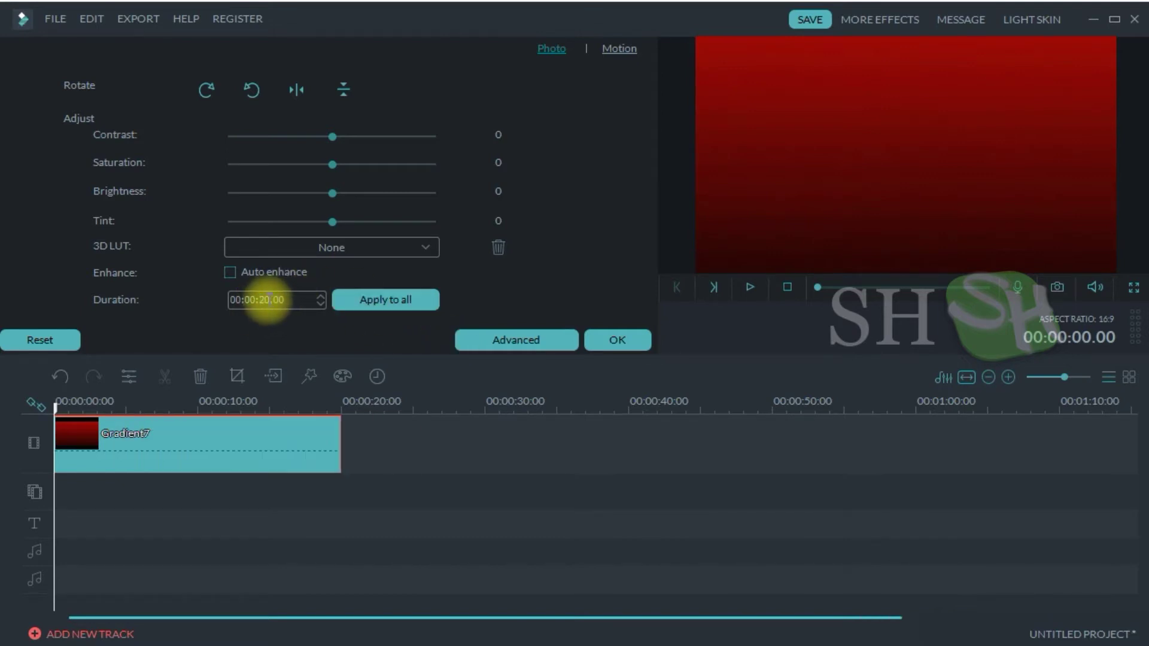
pyautogui.click(612, 338)
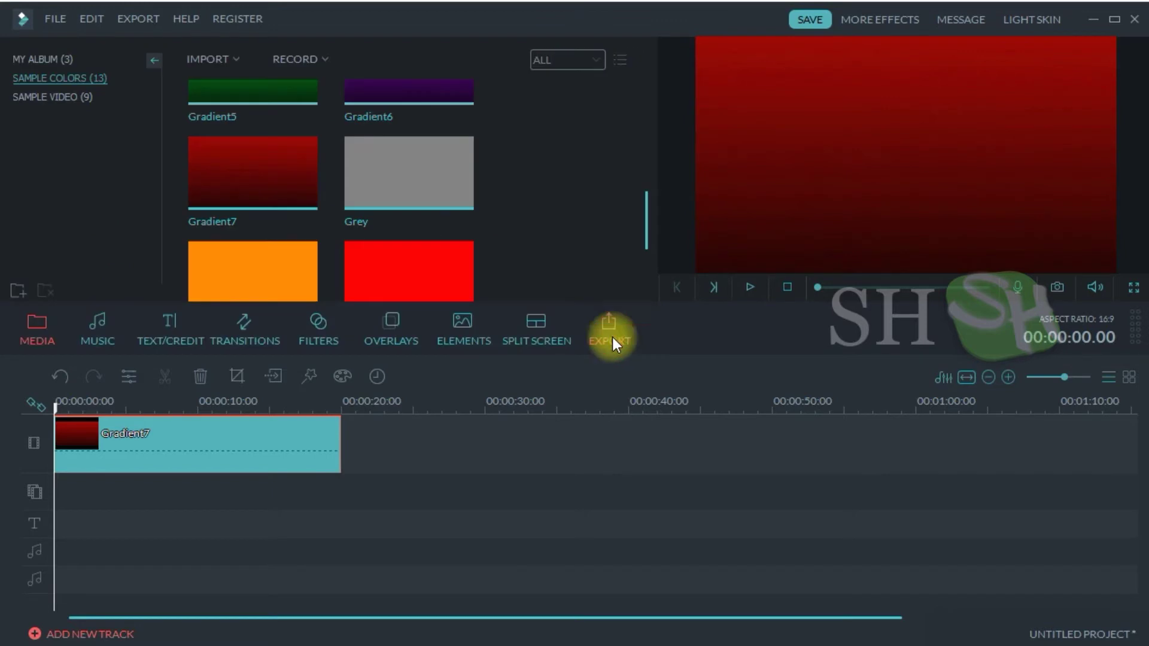
# Look through the sample media, filters and overlays, and try an overlay effect beneath the gradient clip
pyautogui.click(49, 96)
pyautogui.click(55, 63)
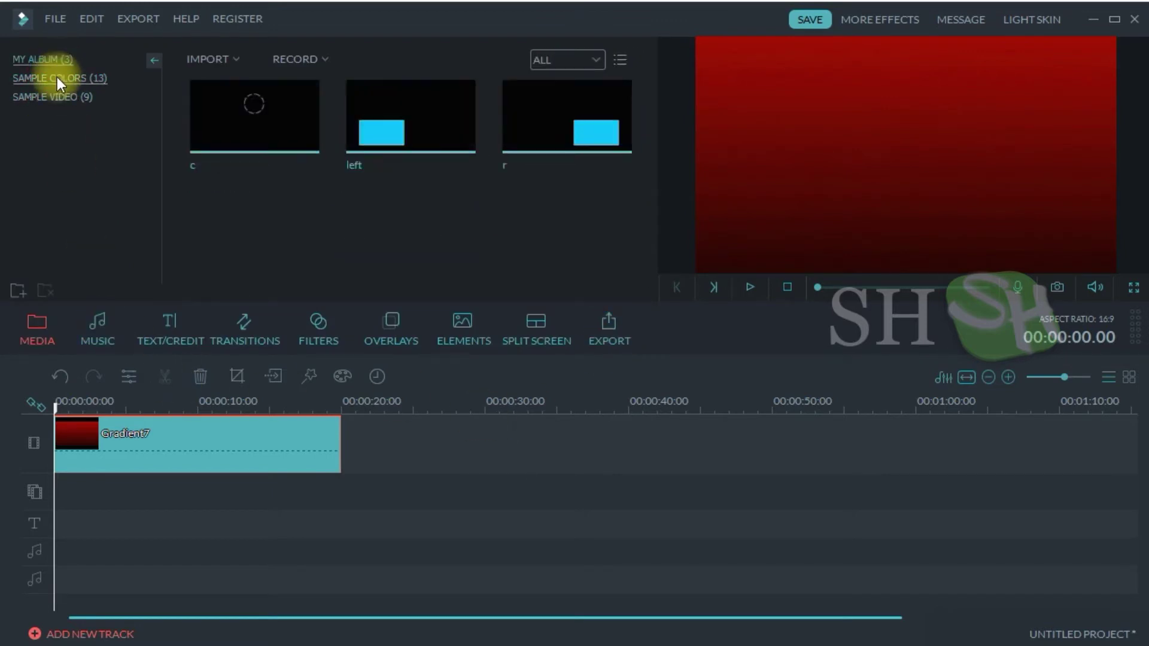
pyautogui.click(311, 337)
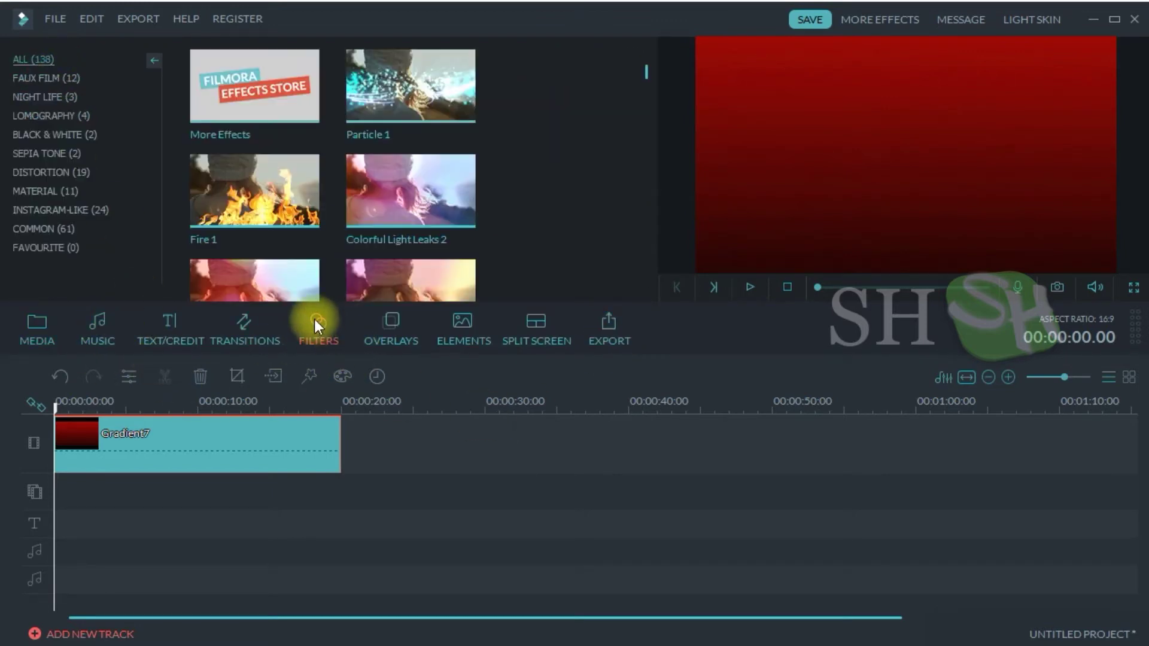
pyautogui.click(401, 326)
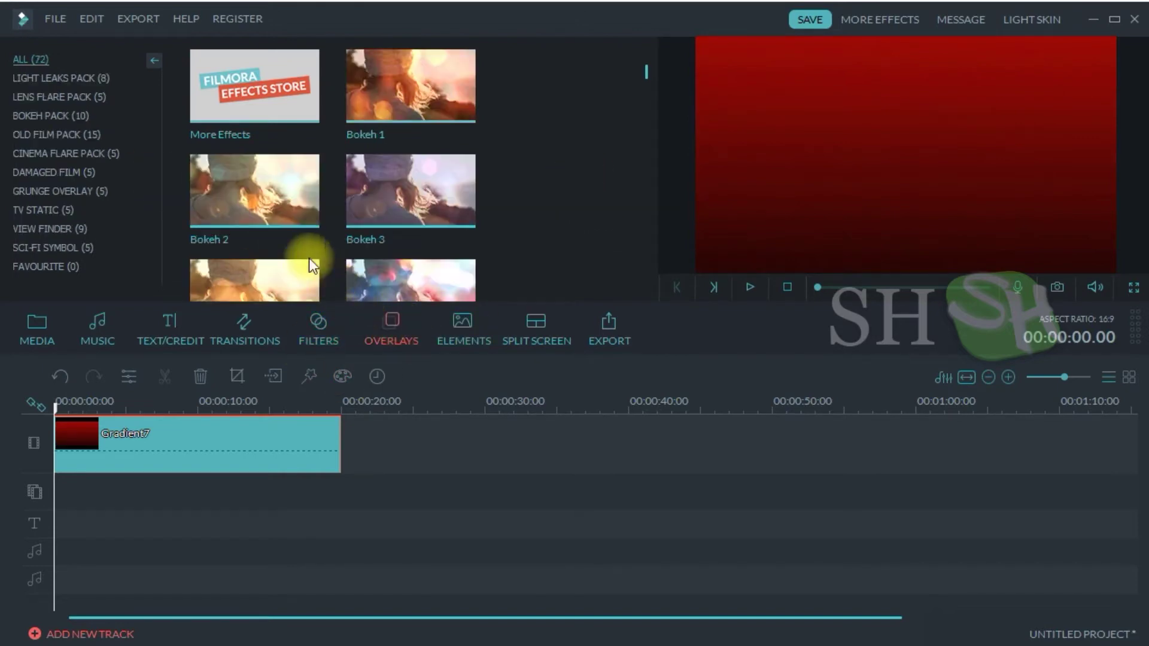
pyautogui.click(290, 196)
pyautogui.moveTo(646, 76); pyautogui.dragTo(646, 79)
pyautogui.moveTo(410, 151); pyautogui.dragTo(340, 488)
# Place the Colorful Light Leaks 2 filter on the lower effect track and delete the effect clip on the track above
pyautogui.click(468, 317)
pyautogui.click(319, 330)
pyautogui.scroll(-2, 652, 77)
pyautogui.moveTo(411, 129); pyautogui.dragTo(90, 515)
pyautogui.click(72, 404)
pyautogui.click(231, 486)
pyautogui.press('Delete')
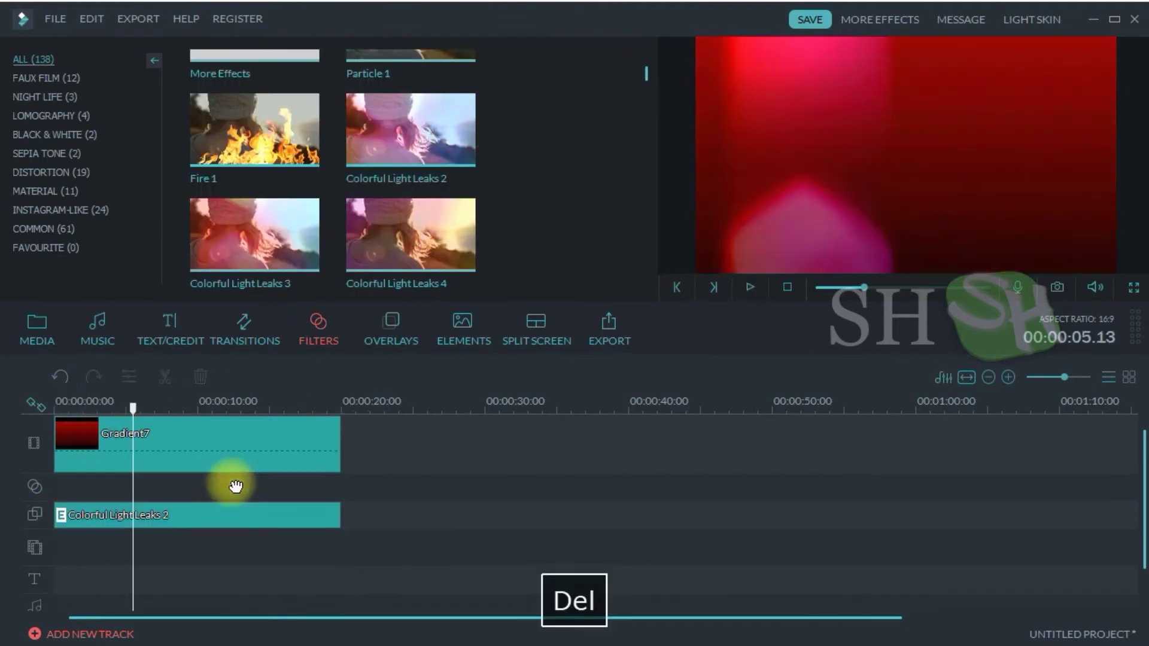
# Try another overlay on the empty effect track, preview it and delete it
pyautogui.click(398, 328)
pyautogui.moveTo(301, 143); pyautogui.dragTo(74, 482)
pyautogui.press('space')
pyautogui.press('Delete')
# Try the Bokeh 1 overlay at the start of the empty effect track, preview it and remove it
pyautogui.scroll(-3, 643, 90)
pyautogui.scroll(5, 646, 95)
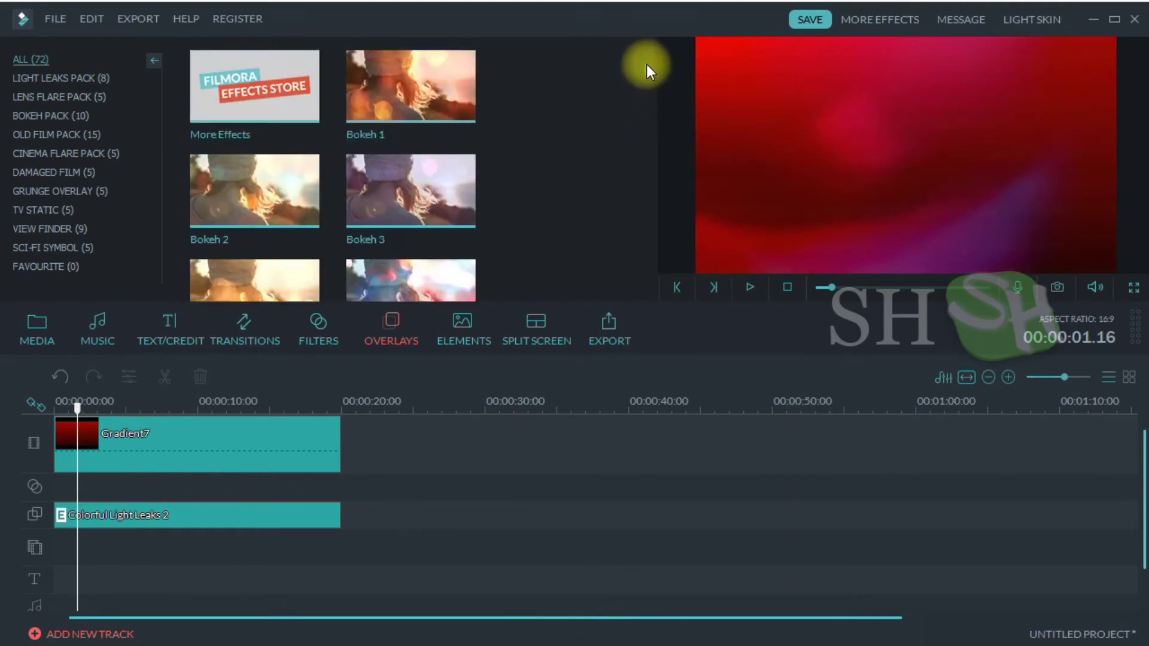
pyautogui.moveTo(411, 85); pyautogui.dragTo(52, 479)
pyautogui.press('space')
pyautogui.press('space')
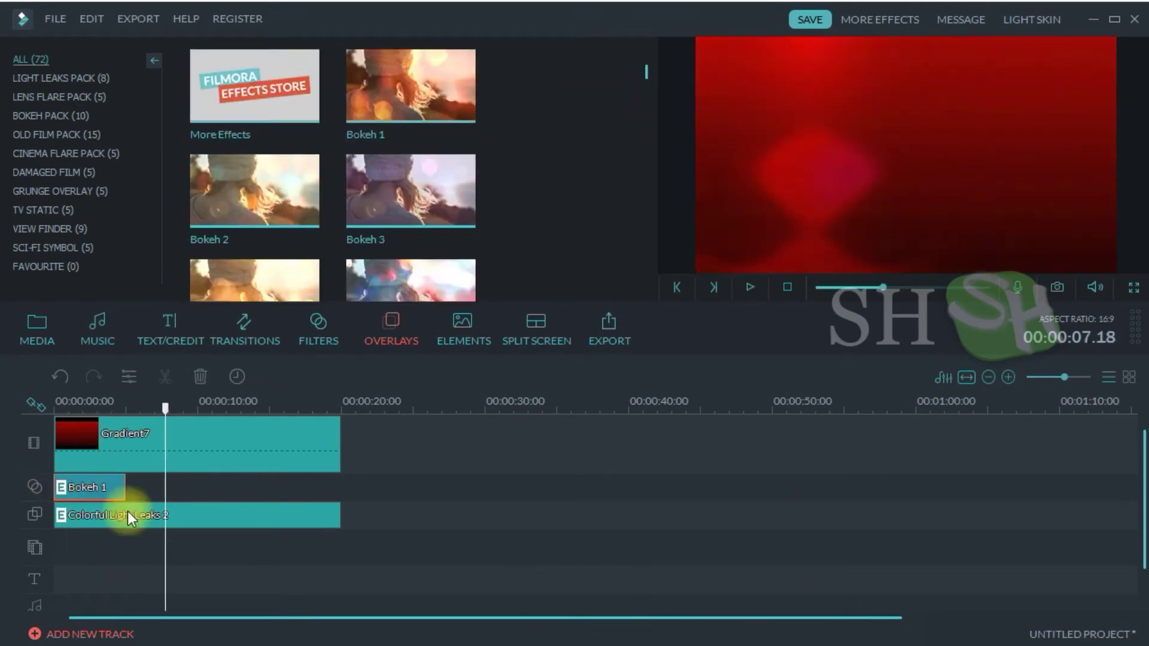
pyautogui.press('Delete')
# Add the Colorful Light Leaks 4 filter to the empty effect track, extended to the gradient clip's end at 20 seconds
pyautogui.click(318, 328)
pyautogui.scroll(-1, 646, 71)
pyautogui.scroll(-4, 646, 71)
pyautogui.scroll(1, 316, 195)
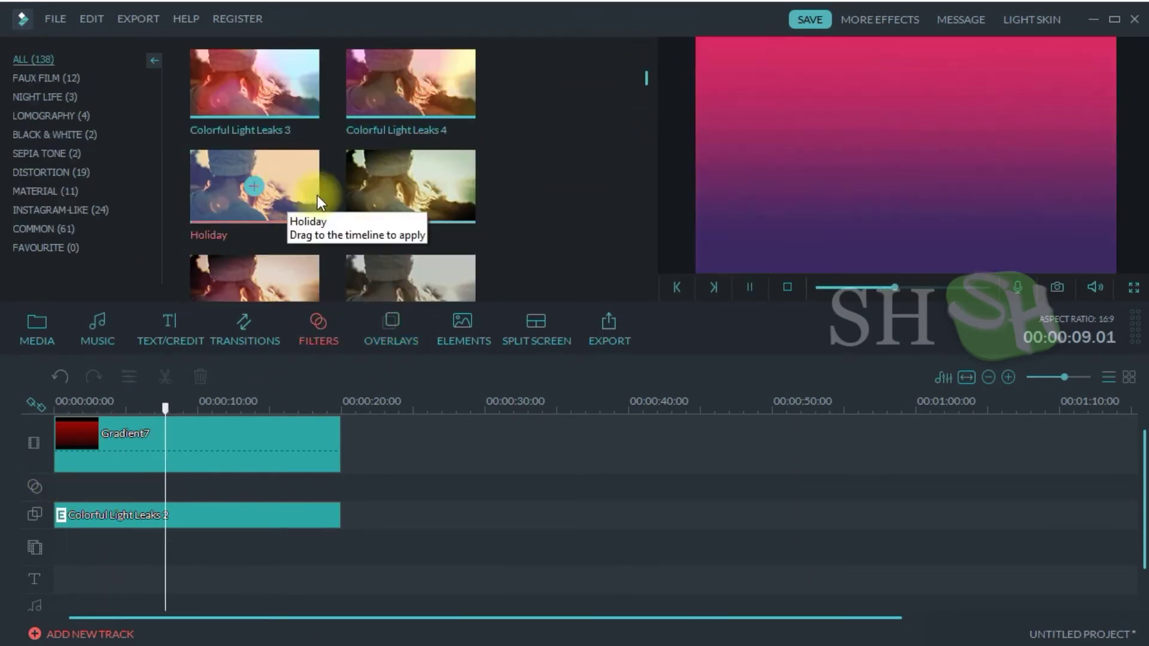
pyautogui.scroll(4, 647, 80)
pyautogui.press('space')
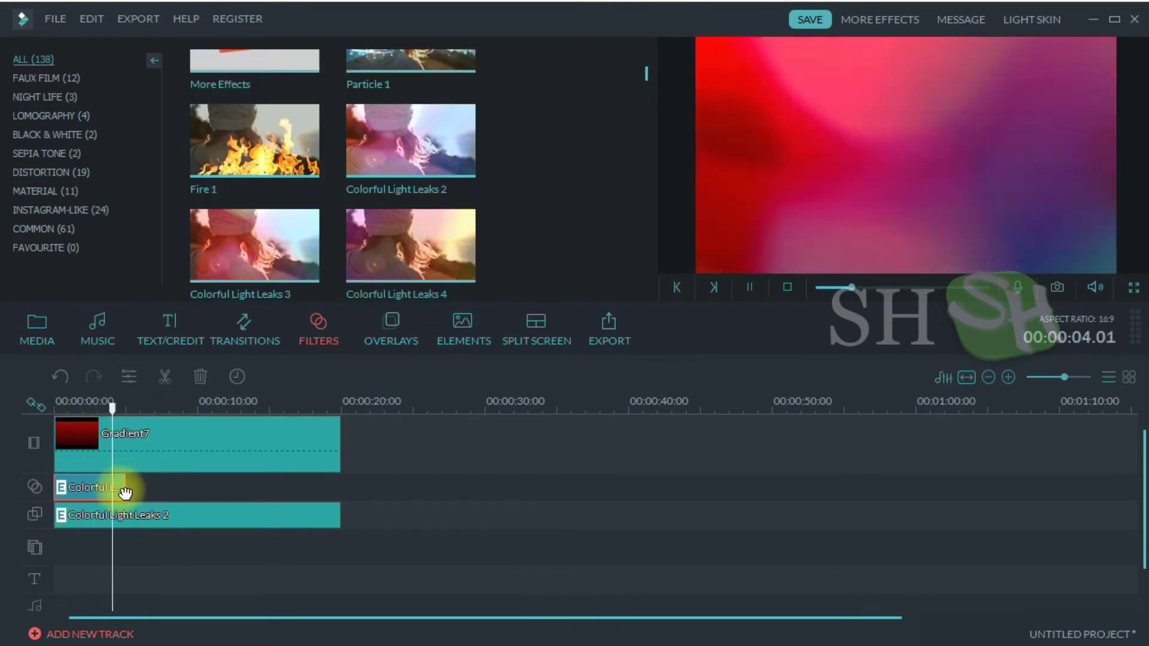
pyautogui.moveTo(117, 410); pyautogui.dragTo(344, 411)
# Place the images left, r and c on separate picture tracks, each stretched to the 20-second end
pyautogui.click(37, 327)
pyautogui.moveTo(443, 124); pyautogui.dragTo(342, 551)
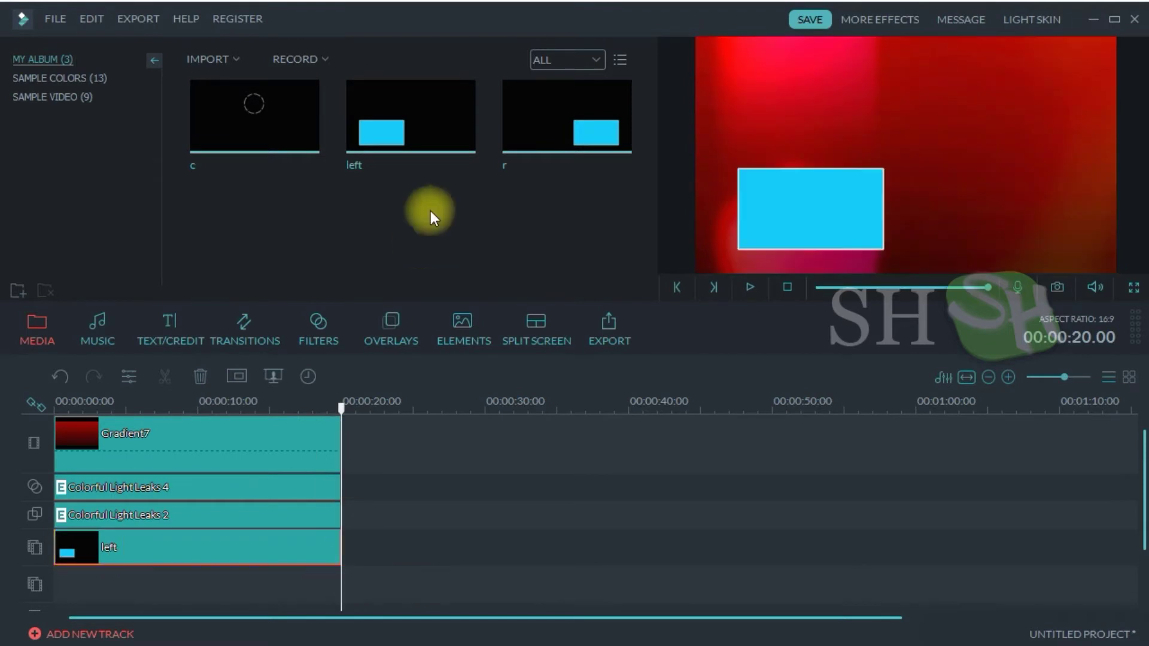
pyautogui.moveTo(531, 132); pyautogui.dragTo(359, 601)
pyautogui.moveTo(310, 206); pyautogui.dragTo(121, 594)
pyautogui.moveTo(132, 549); pyautogui.dragTo(341, 547)
# Apply the zoom-in motion with right-pointing arrows to the left image clip and preview it from the start
pyautogui.click(154, 479)
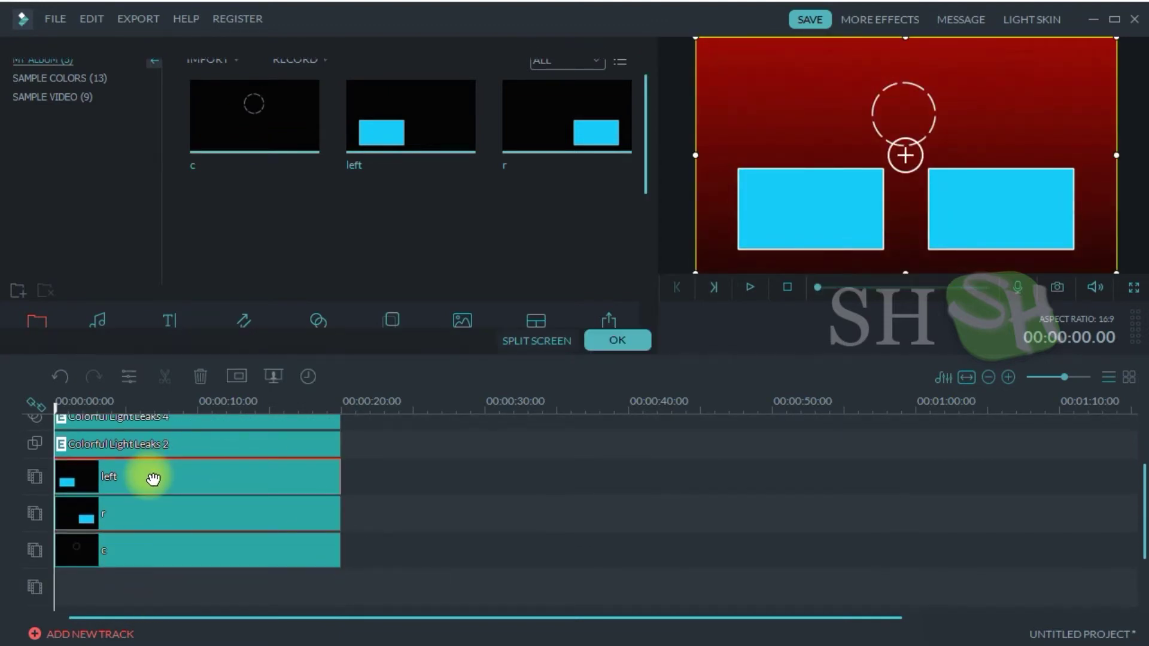
pyautogui.doubleClick(154, 479)
pyautogui.moveTo(647, 154); pyautogui.dragTo(651, 276)
pyautogui.doubleClick(501, 99)
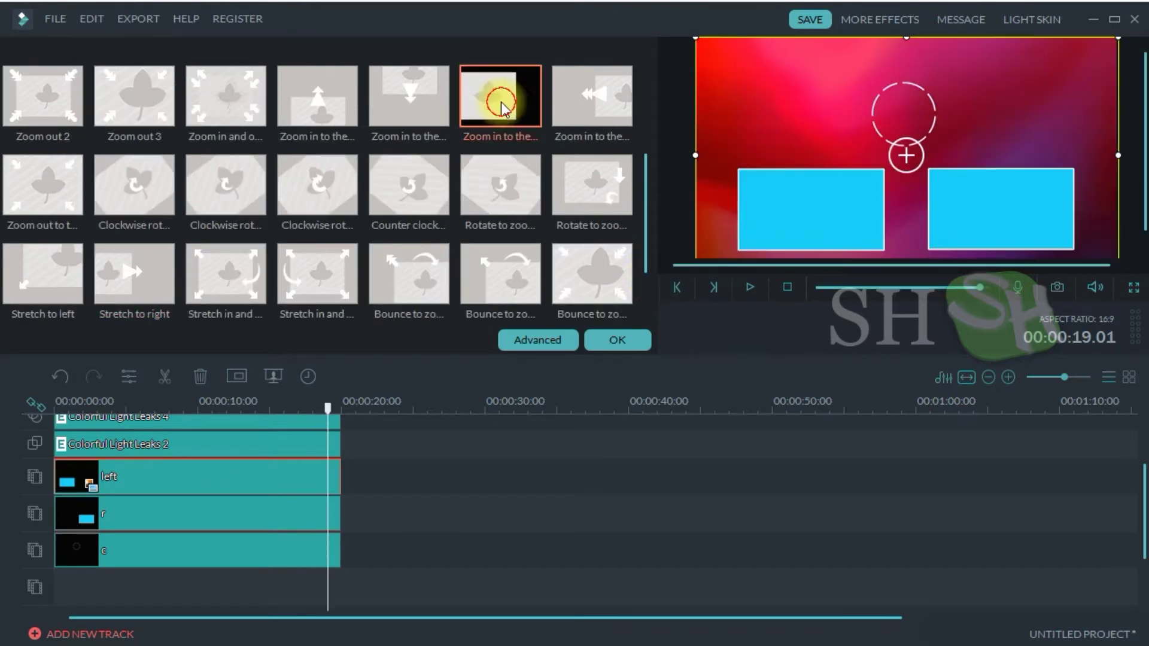
pyautogui.moveTo(328, 412); pyautogui.dragTo(16, 449)
pyautogui.press('space')
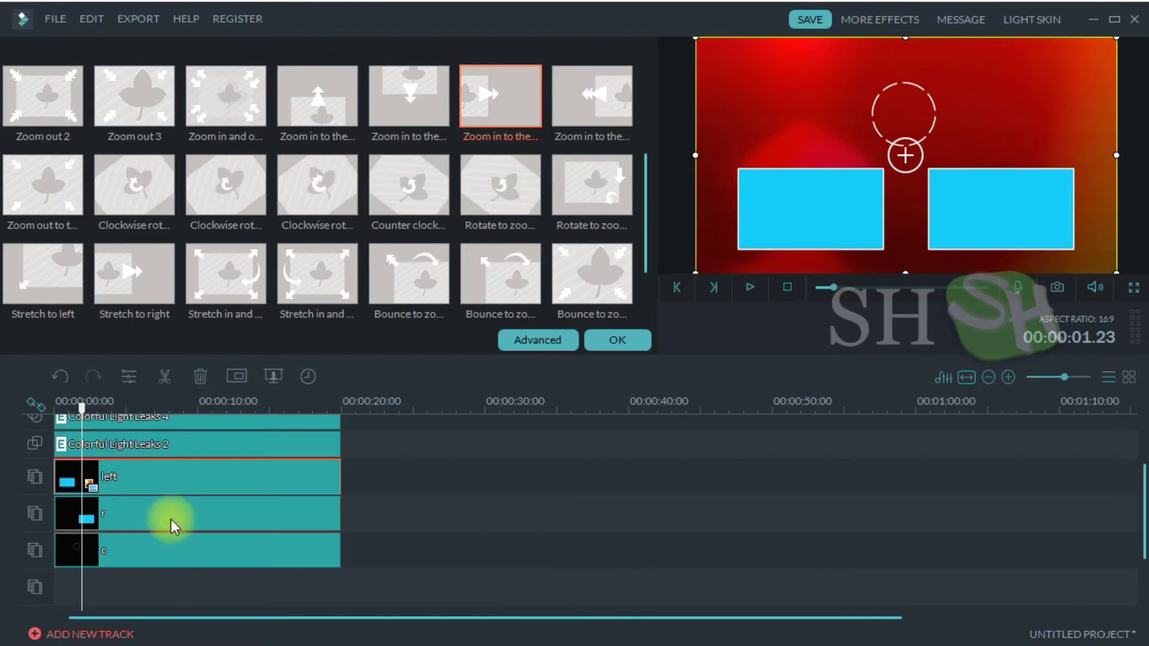
# Apply the zoom-in motion with left-pointing arrows to the r image clip and preview it from the start
pyautogui.doubleClick(595, 99)
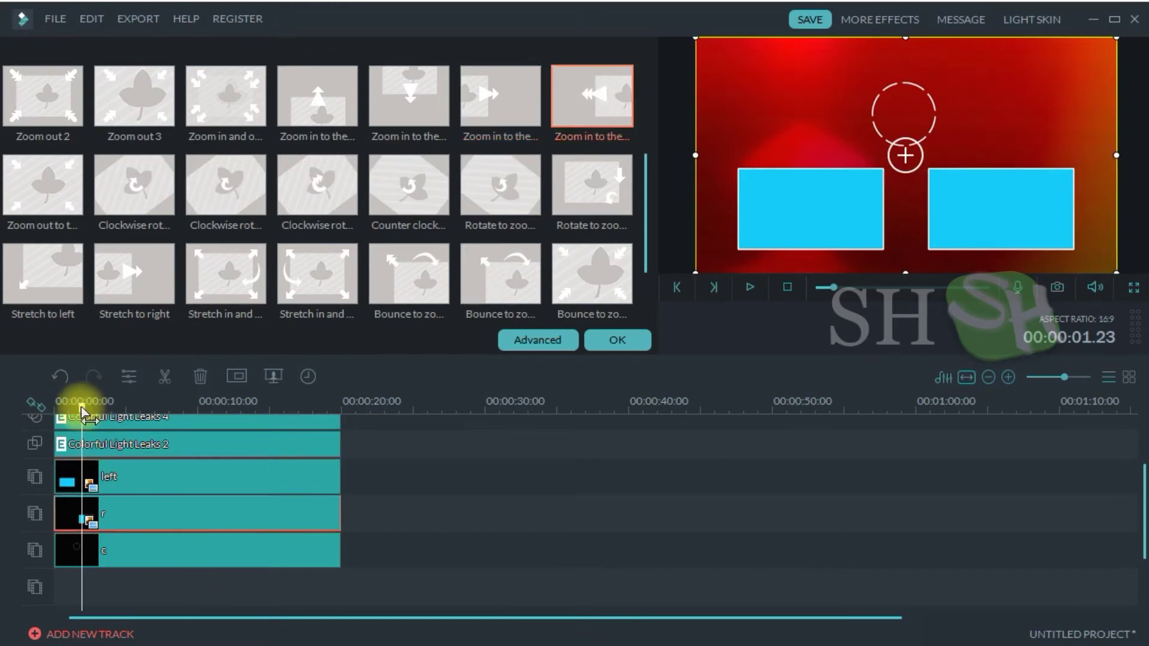
pyautogui.moveTo(78, 406); pyautogui.dragTo(3, 428)
pyautogui.press('space')
pyautogui.press('space')
# Apply the Zoom in 1 motion to the c image clip, preview it from the start and confirm the motion settings
pyautogui.click(116, 548)
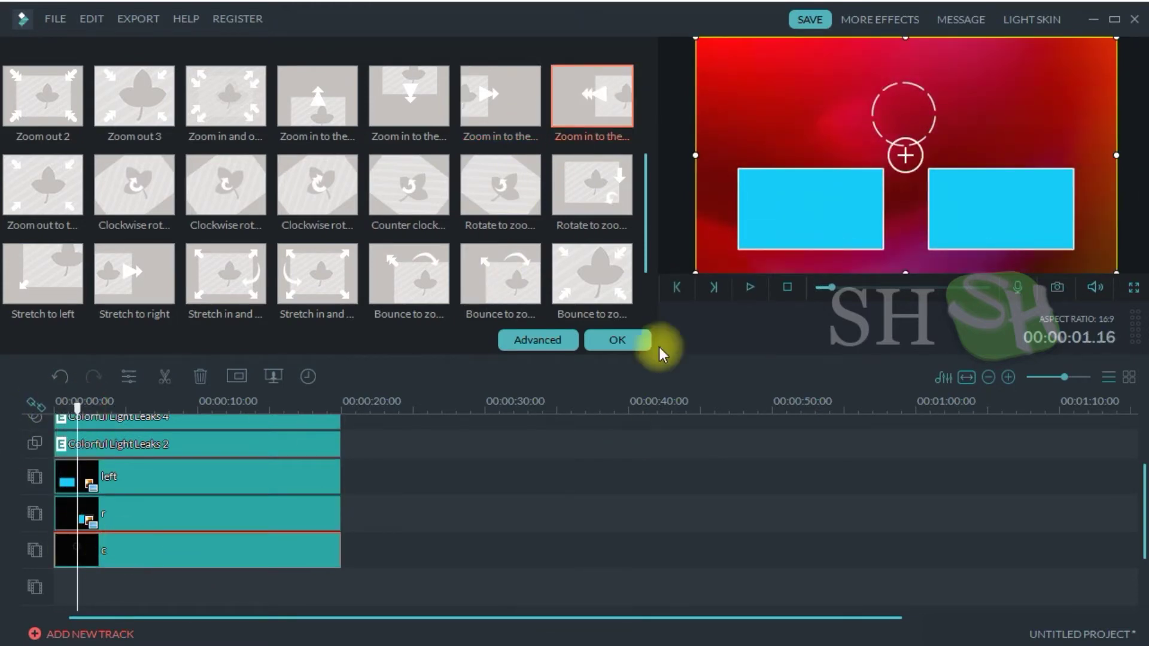
pyautogui.scroll(2, 659, 264)
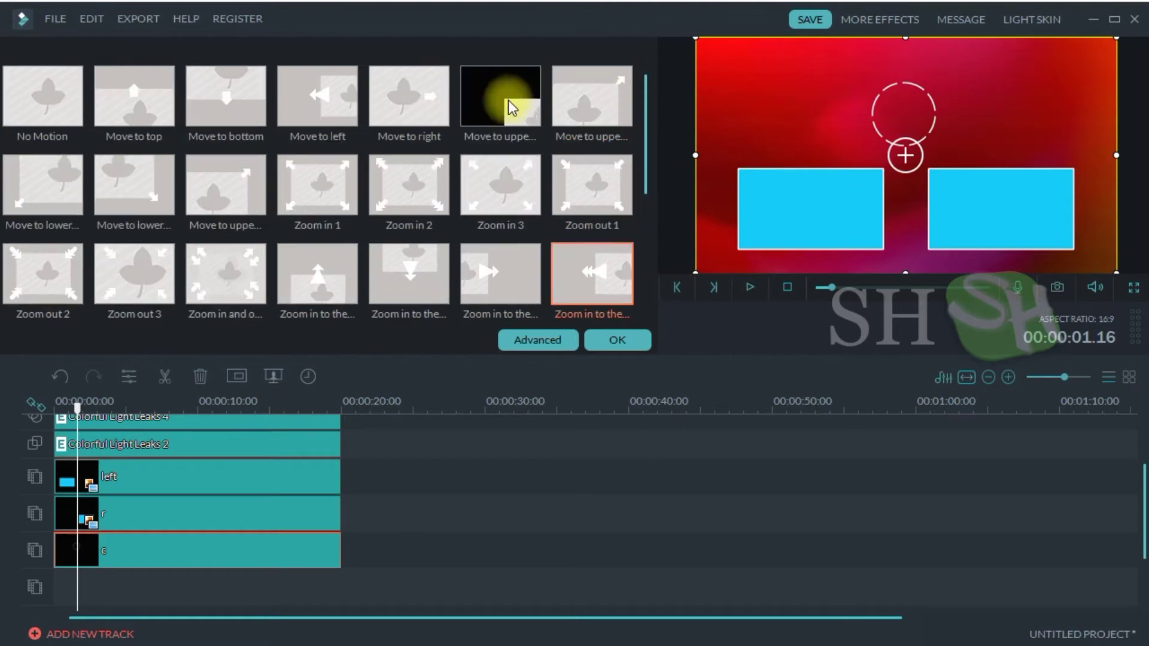
pyautogui.doubleClick(315, 198)
pyautogui.moveTo(72, 406); pyautogui.dragTo(26, 411)
pyautogui.press('space')
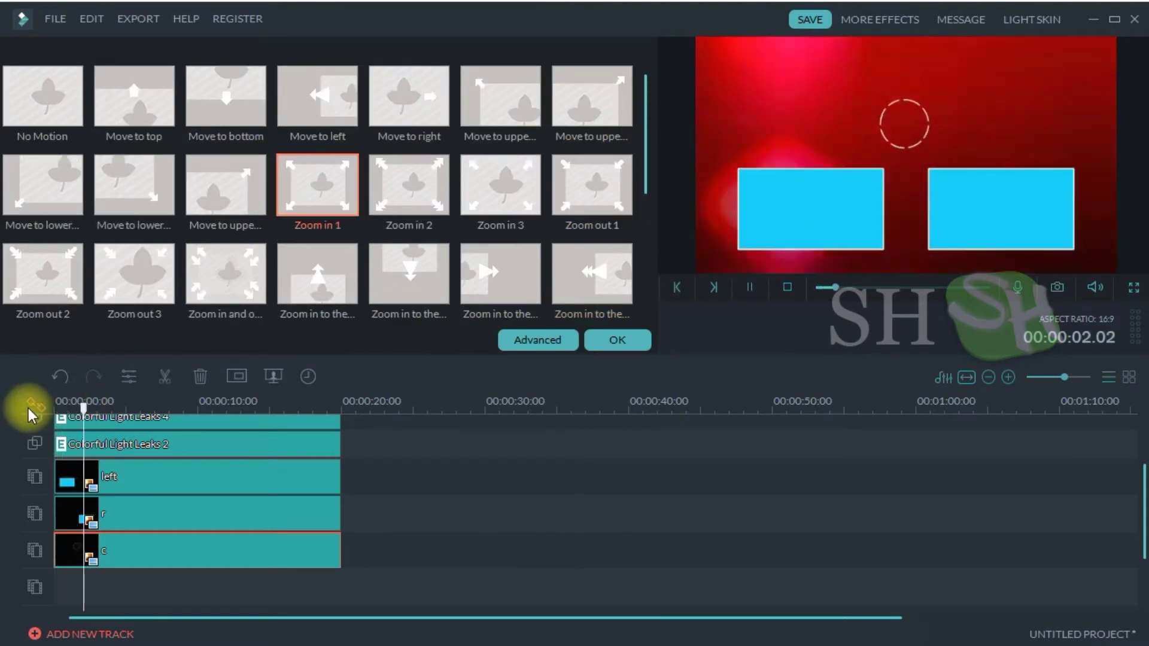
pyautogui.press('space')
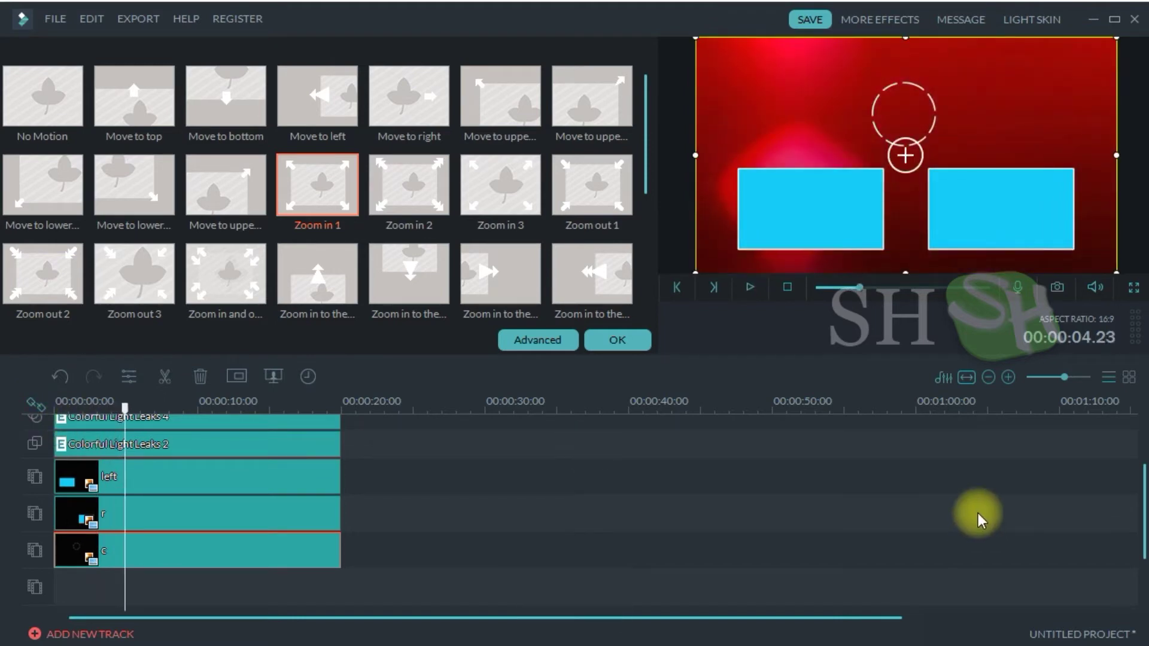
pyautogui.click(617, 338)
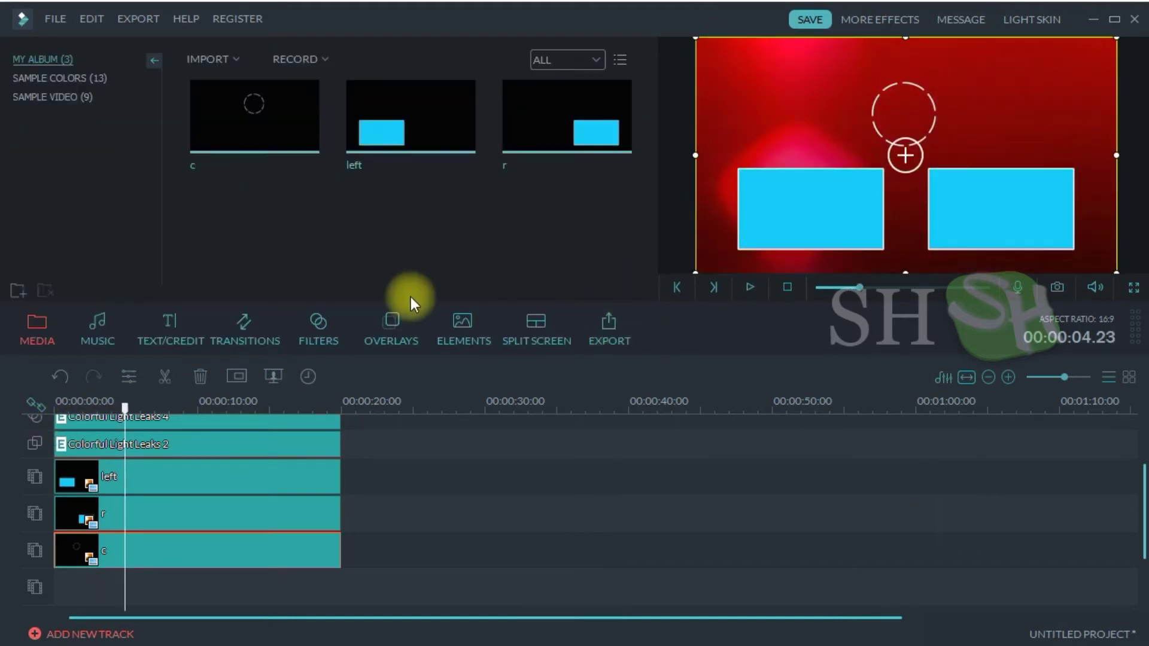
# Add the Modern 5 title to the text track at 00:00:04.23
pyautogui.click(167, 325)
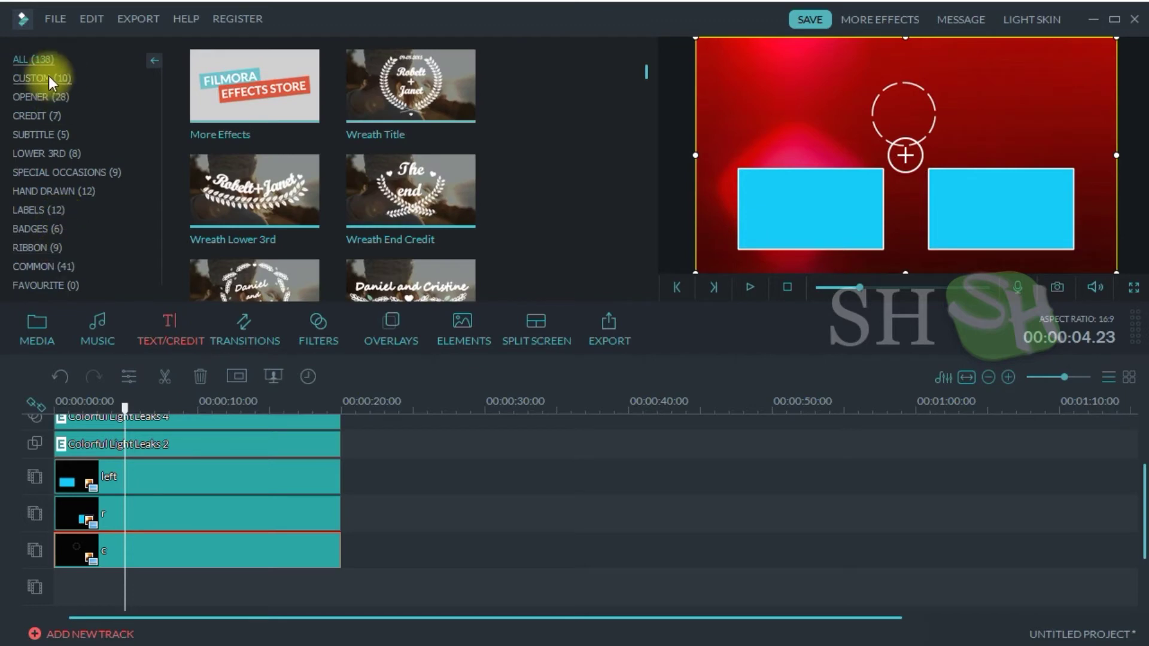
pyautogui.scroll(-10, 632, 164)
pyautogui.scroll(-4, 632, 152)
pyautogui.click(458, 167)
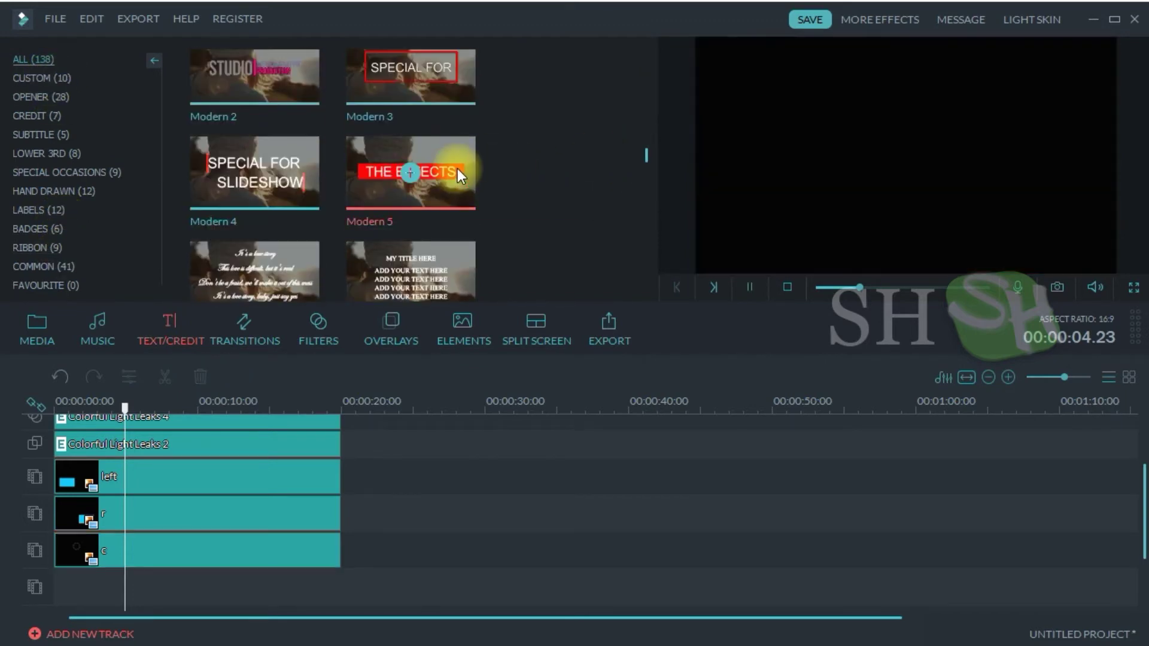
pyautogui.click(411, 173)
# Replace the Modern 5 title's text with SUBSCRIBE
pyautogui.moveTo(1144, 500); pyautogui.dragTo(1144, 536)
pyautogui.doubleClick(172, 546)
pyautogui.doubleClick(947, 157)
pyautogui.press('BackSpace')
pyautogui.write('SUBSCRIBE')
# Resize the SUBSCRIBE title and its red bar and position them above the left blue rectangle, beside the circle
pyautogui.moveTo(957, 155); pyautogui.dragTo(1033, 95)
pyautogui.moveTo(1080, 52); pyautogui.dragTo(840, 108)
pyautogui.moveTo(723, 109); pyautogui.dragTo(796, 97)
pyautogui.click(756, 114)
pyautogui.moveTo(890, 129); pyautogui.dragTo(873, 126)
pyautogui.moveTo(728, 70); pyautogui.dragTo(733, 73)
pyautogui.moveTo(823, 69); pyautogui.dragTo(813, 69)
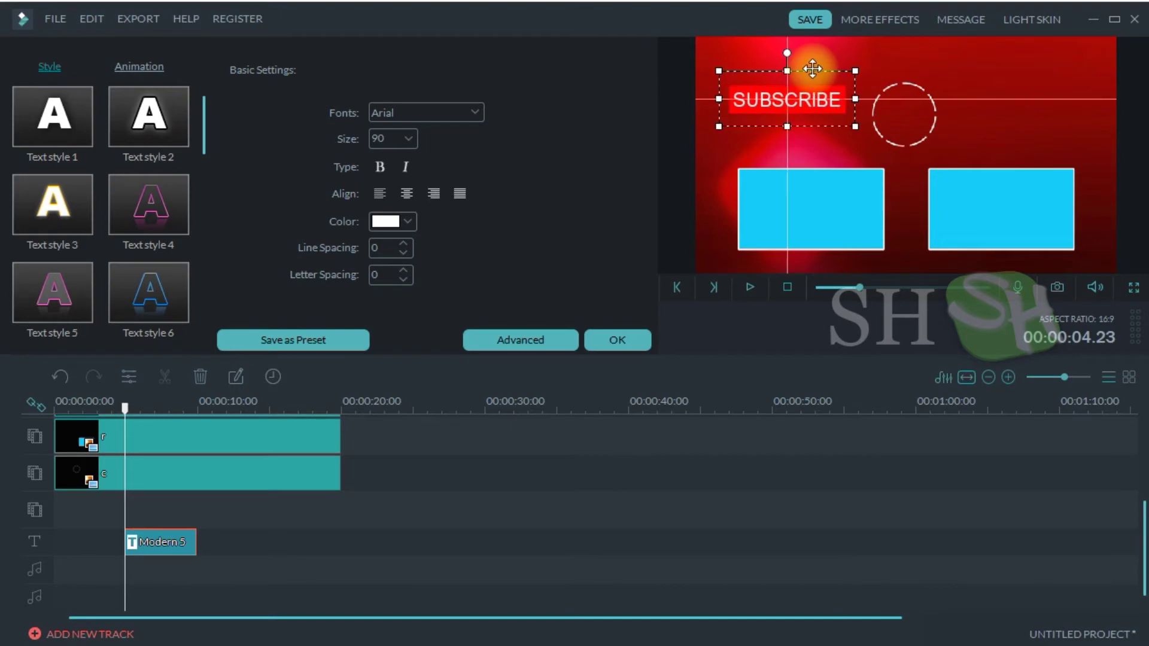
pyautogui.moveTo(476, 153); pyautogui.dragTo(476, 207)
pyautogui.click(529, 199)
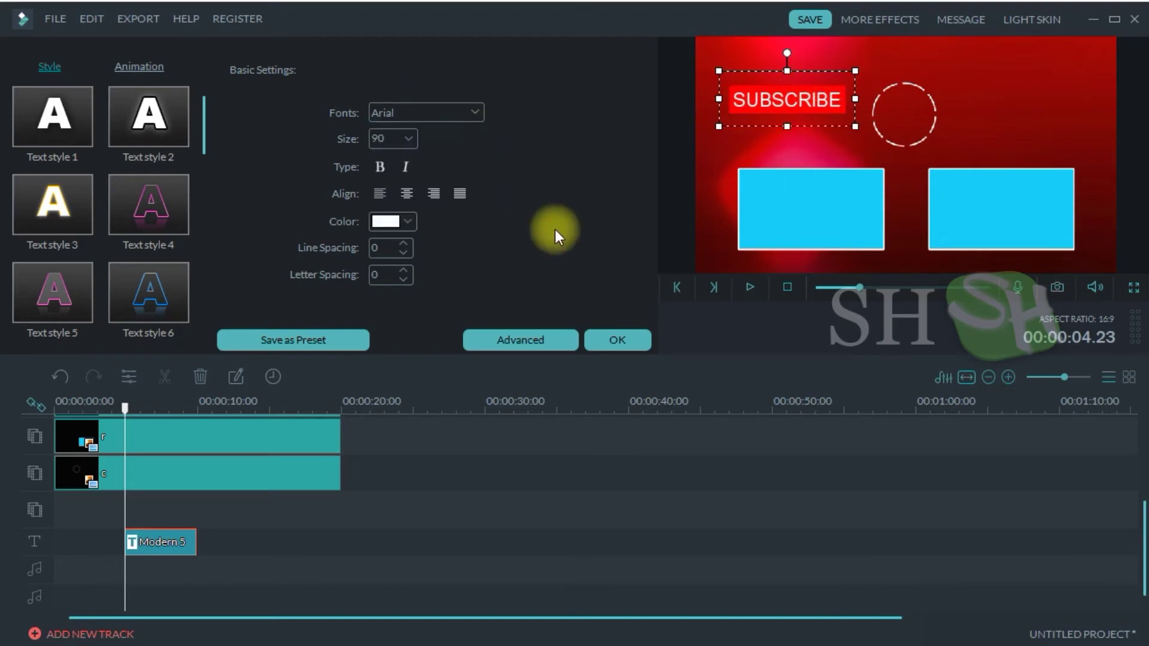
# Confirm the SUBSCRIBE title edit and stretch its clip from the start of the timeline to the 20-second end of the image clips
pyautogui.click(615, 339)
pyautogui.doubleClick(148, 540)
pyautogui.moveTo(125, 541); pyautogui.dragTo(54, 537)
pyautogui.moveTo(196, 539); pyautogui.dragTo(341, 529)
# Extend the SUBSCRIBE layer in the advanced text editor so it begins near the start, preview it and confirm the title settings
pyautogui.click(520, 340)
pyautogui.click(268, 45)
pyautogui.click(432, 395)
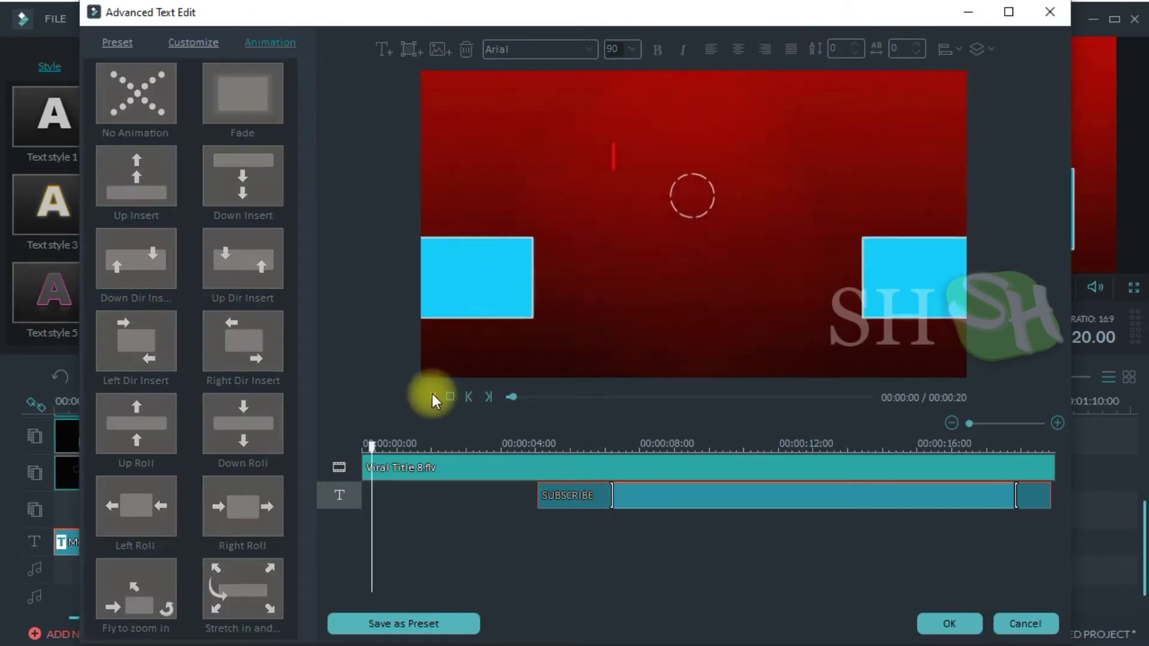
pyautogui.moveTo(537, 496); pyautogui.dragTo(413, 495)
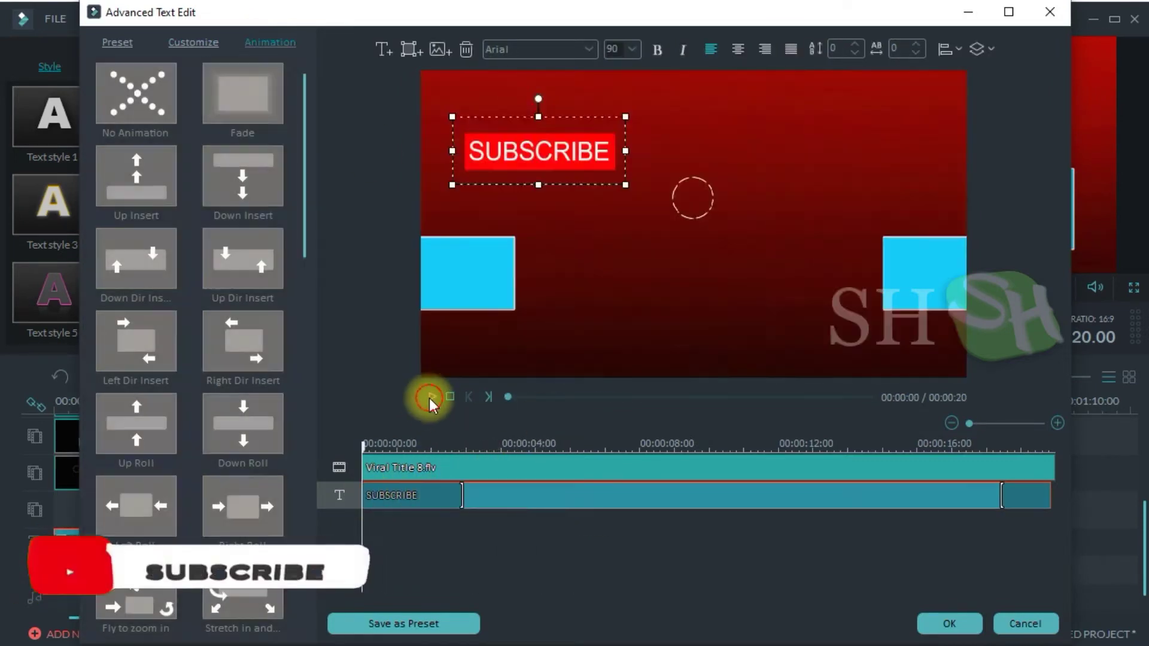
pyautogui.click(428, 397)
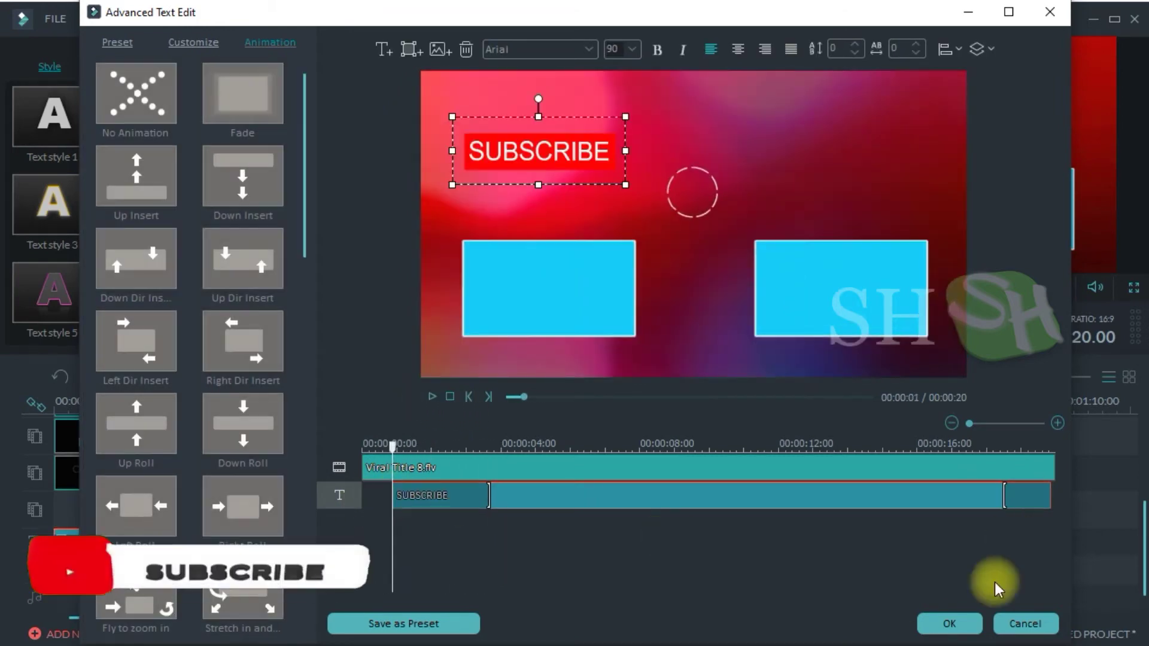
pyautogui.click(950, 624)
pyautogui.click(617, 340)
# Add the Right Insert title to the text track after the Modern 5 clip, at 00:00:20.22
pyautogui.scroll(-5, 307, 275)
pyautogui.click(306, 275)
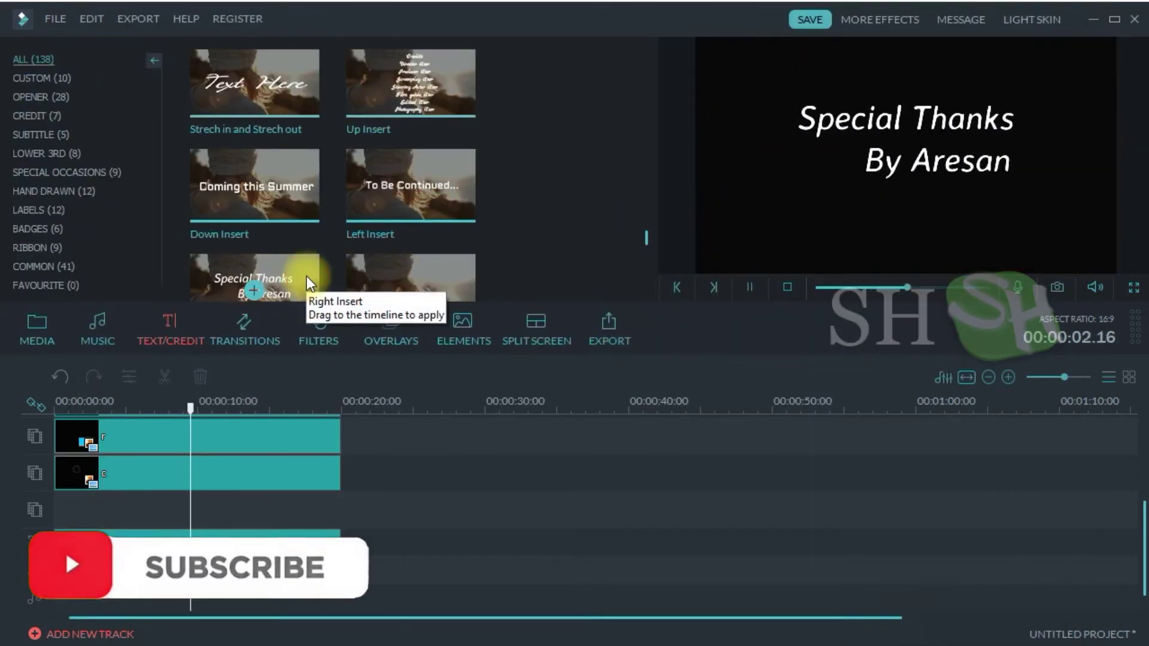
pyautogui.moveTo(58, 585); pyautogui.dragTo(355, 546)
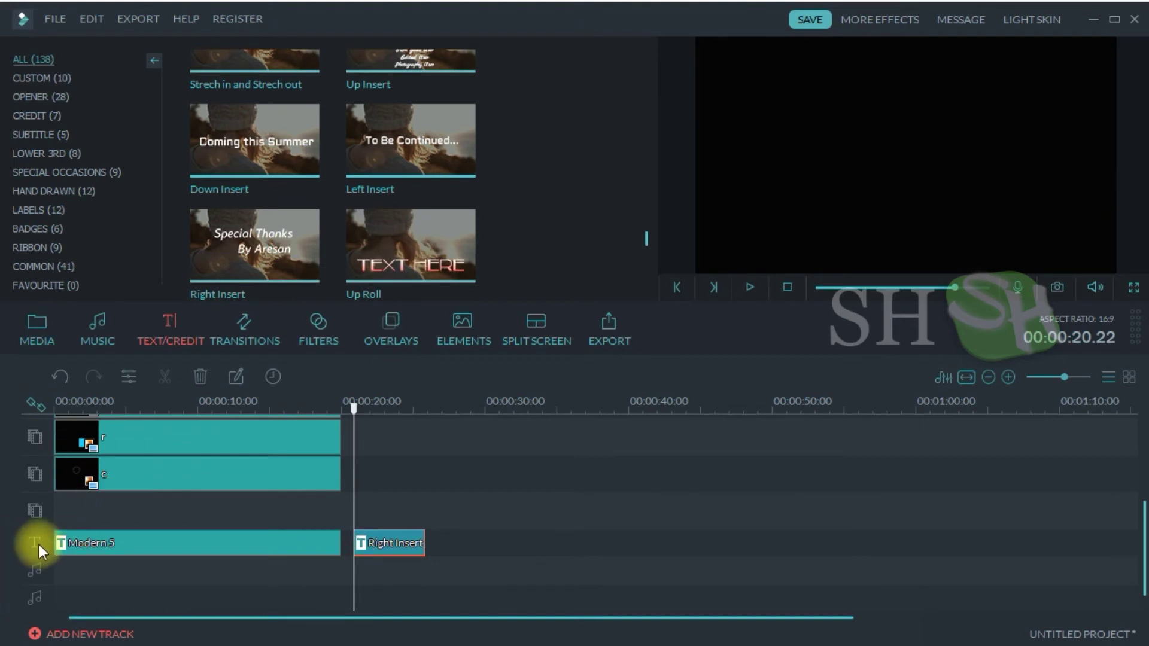
# Add a new text track and place the Right Insert clip on it, spanning the same 20 seconds as the Modern 5 clip
pyautogui.moveTo(1143, 540); pyautogui.dragTo(1139, 562)
pyautogui.click(78, 632)
pyautogui.click(658, 310)
pyautogui.click(623, 357)
pyautogui.click(659, 418)
pyautogui.moveTo(389, 543); pyautogui.dragTo(342, 569)
# Replace the Right Insert title's text with Thanks for Watching on two lines and centre-align it
pyautogui.doubleClick(108, 572)
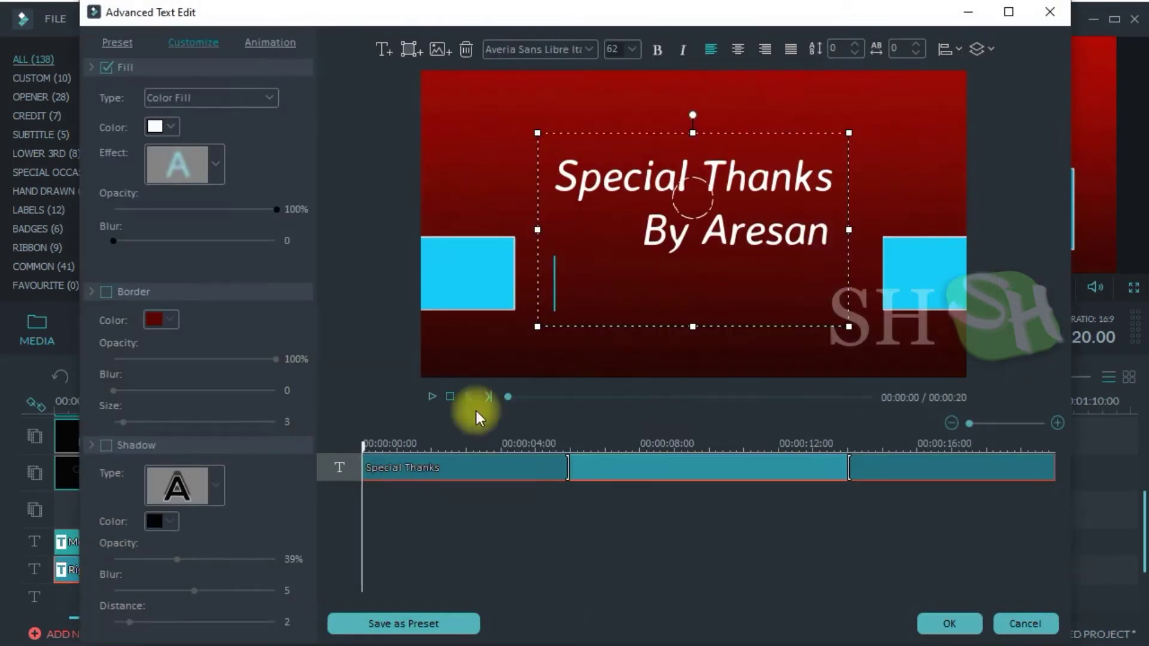
pyautogui.moveTo(603, 285); pyautogui.dragTo(547, 159)
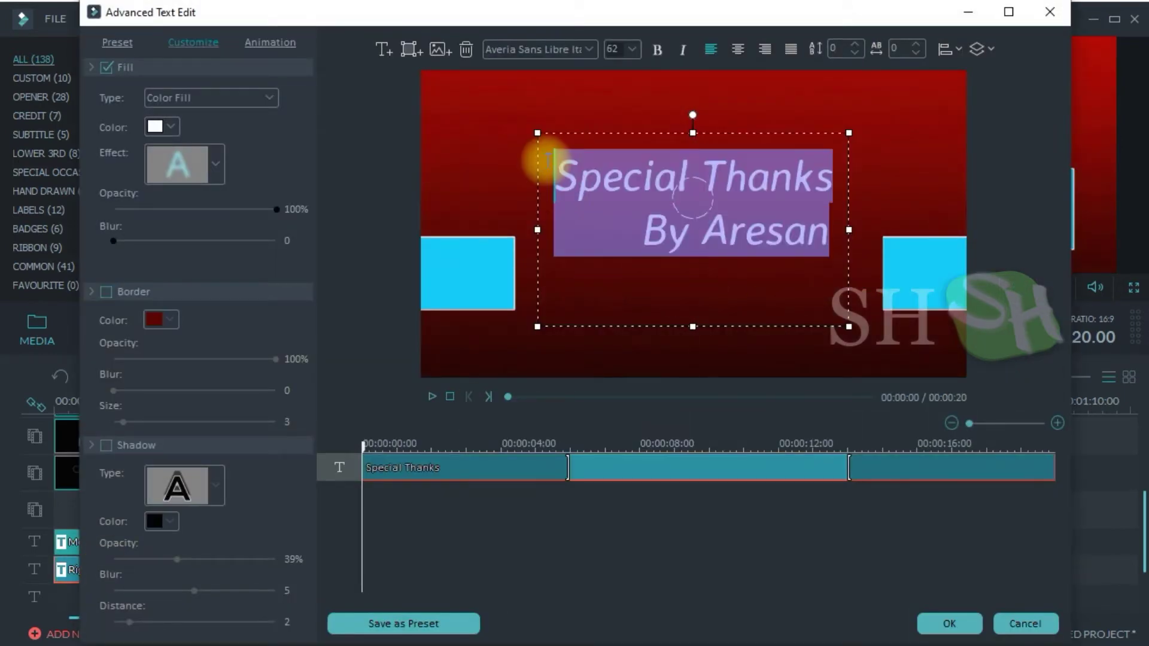
pyautogui.write('Thanks for')
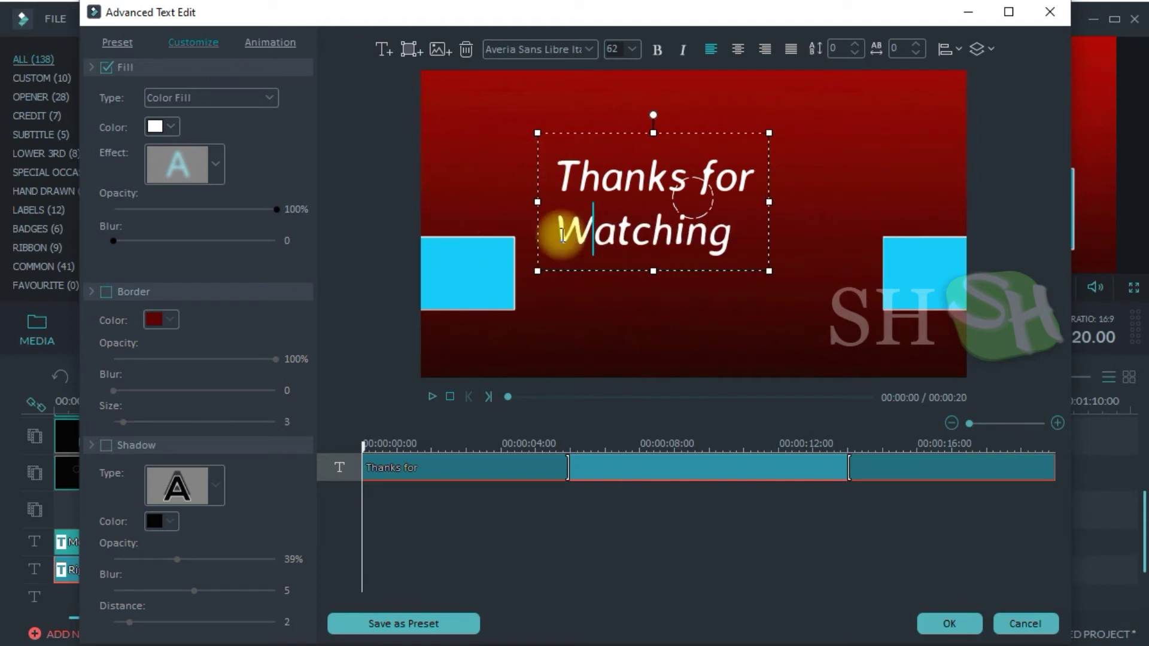
pyautogui.click(740, 50)
# Position the Thanks for Watching text above the right blue rectangle, beside the circle, and preview its animation
pyautogui.click(592, 449)
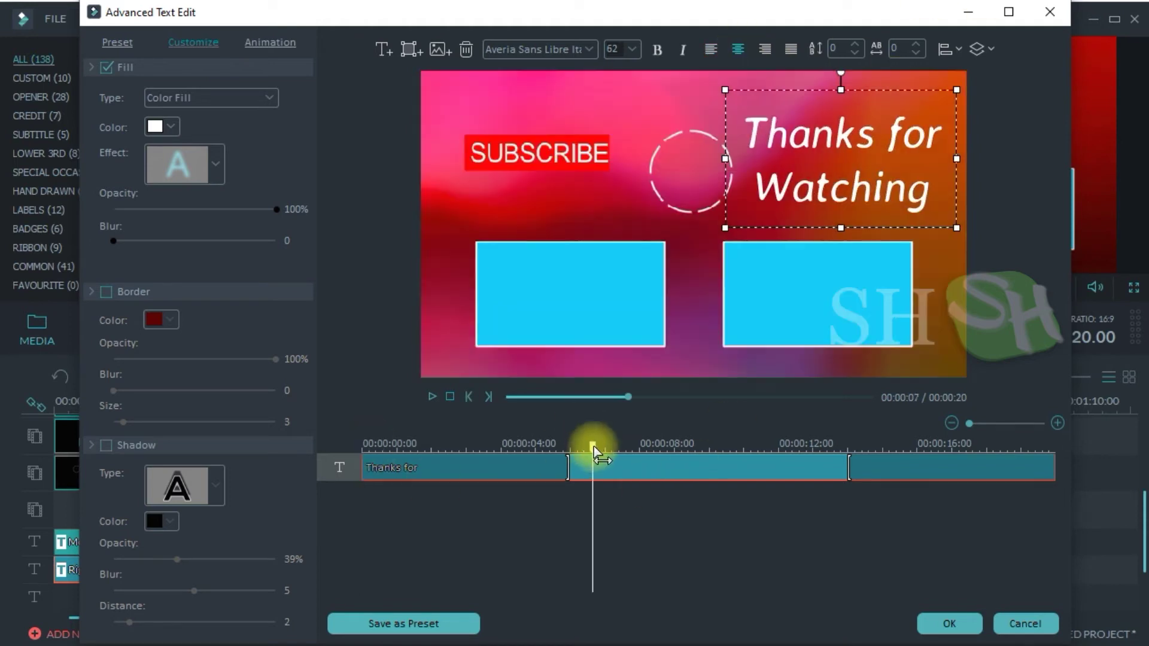
pyautogui.moveTo(874, 91); pyautogui.dragTo(877, 90)
pyautogui.click(432, 397)
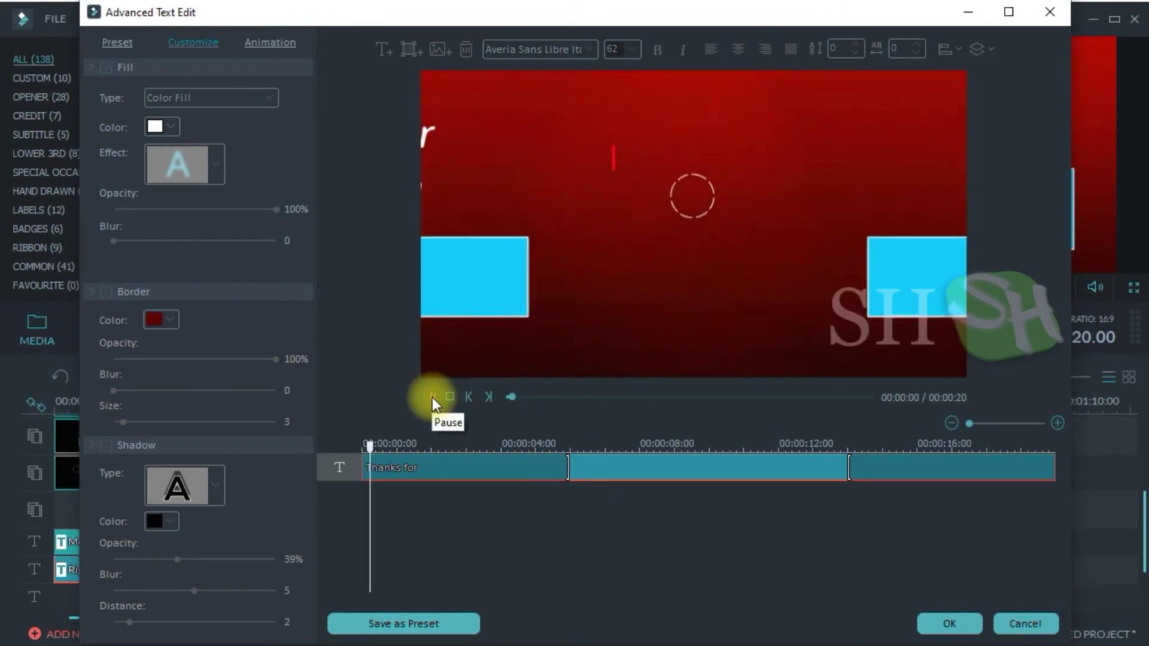
pyautogui.click(450, 397)
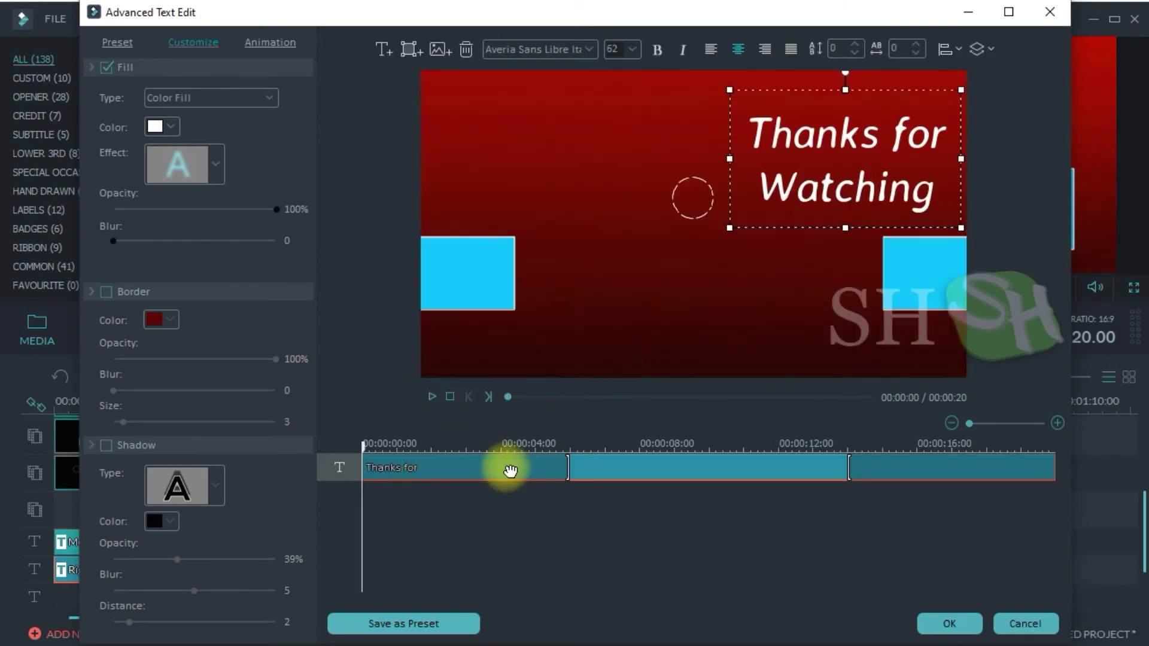
# Apply the Left Dir Insert animation to the Thanks for Watching text and preview it
pyautogui.click(270, 42)
pyautogui.click(153, 353)
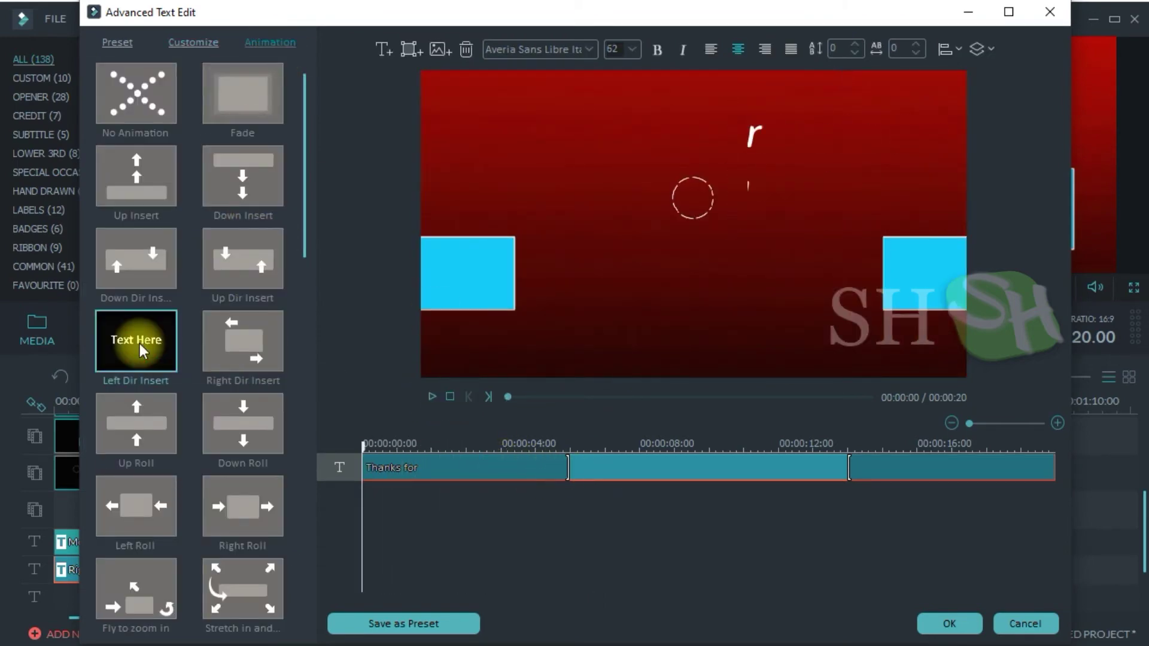
pyautogui.click(433, 397)
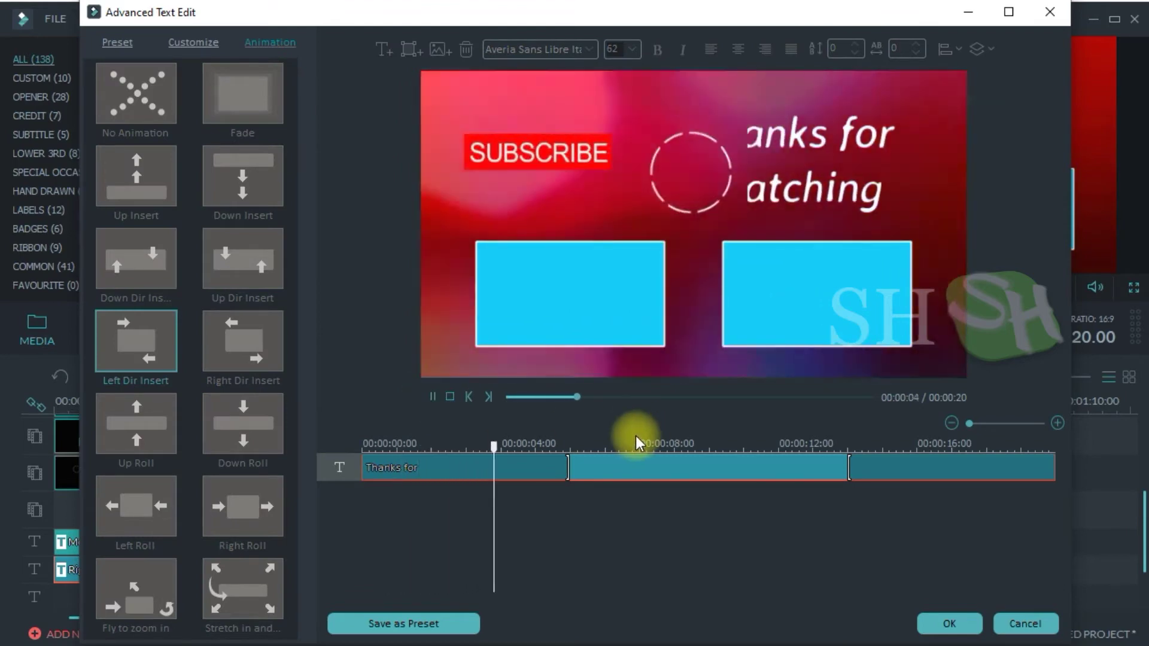
pyautogui.click(433, 397)
# Shorten the entrance and exit animation of the Thanks for Watching text, preview it and confirm the changes
pyautogui.moveTo(567, 469)
pyautogui.mouseDown()
pyautogui.moveTo(452, 473)
pyautogui.moveTo(363, 449)
pyautogui.mouseUp()
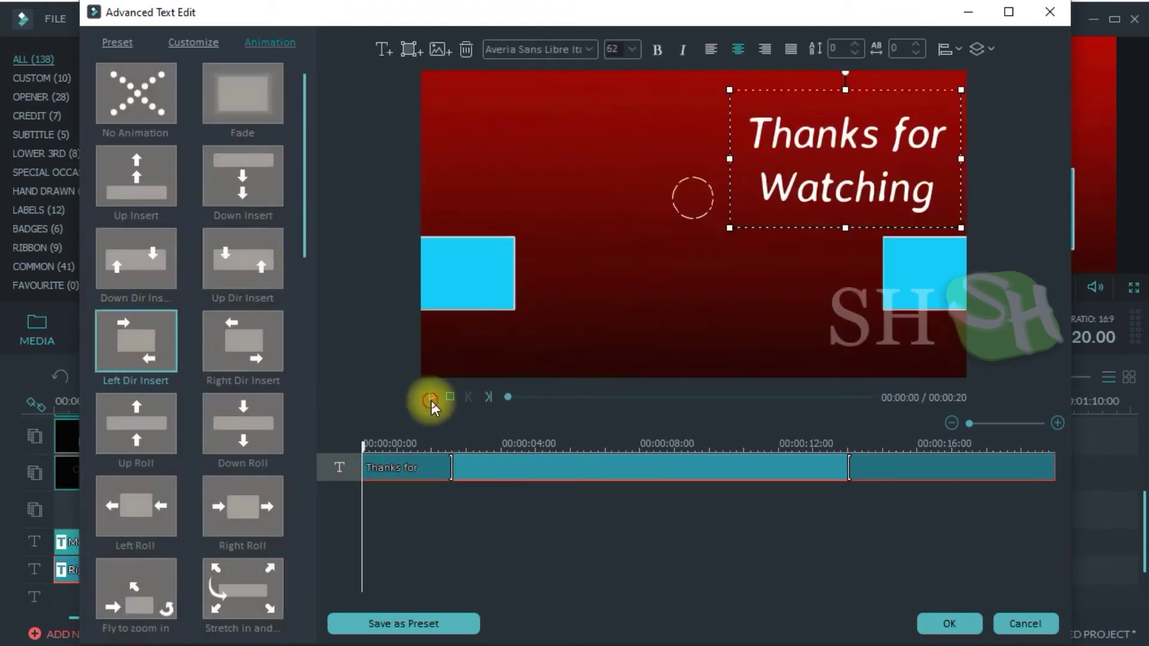
pyautogui.click(432, 397)
pyautogui.moveTo(849, 469)
pyautogui.mouseDown()
pyautogui.moveTo(1028, 467)
pyautogui.moveTo(1012, 467)
pyautogui.mouseUp()
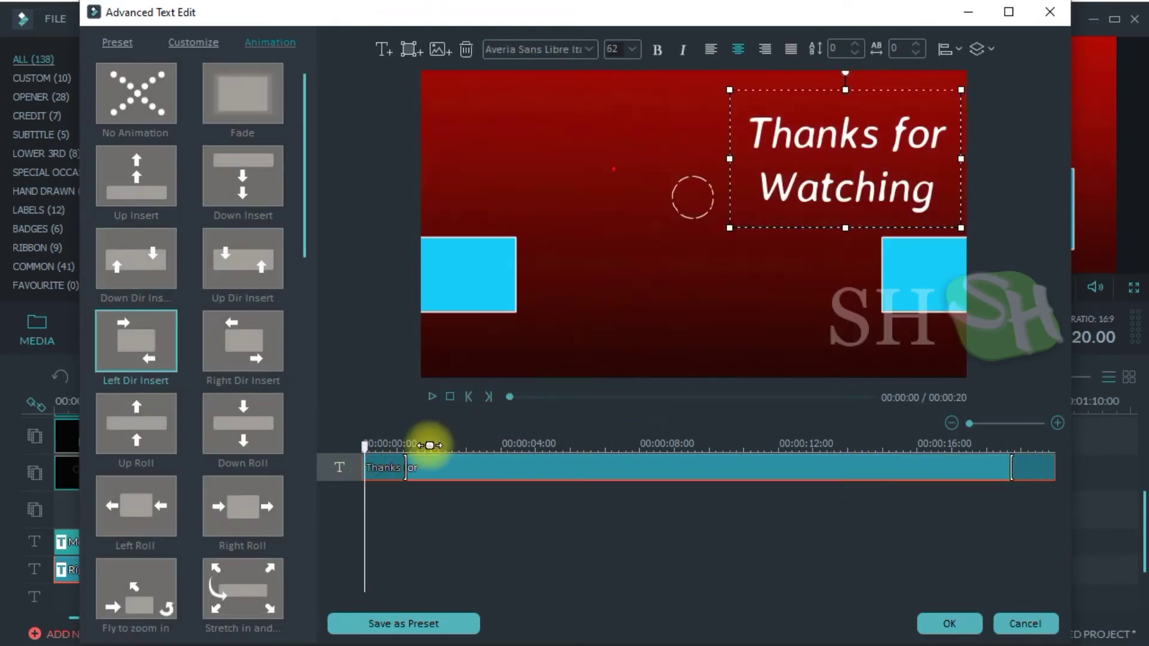
pyautogui.click(430, 396)
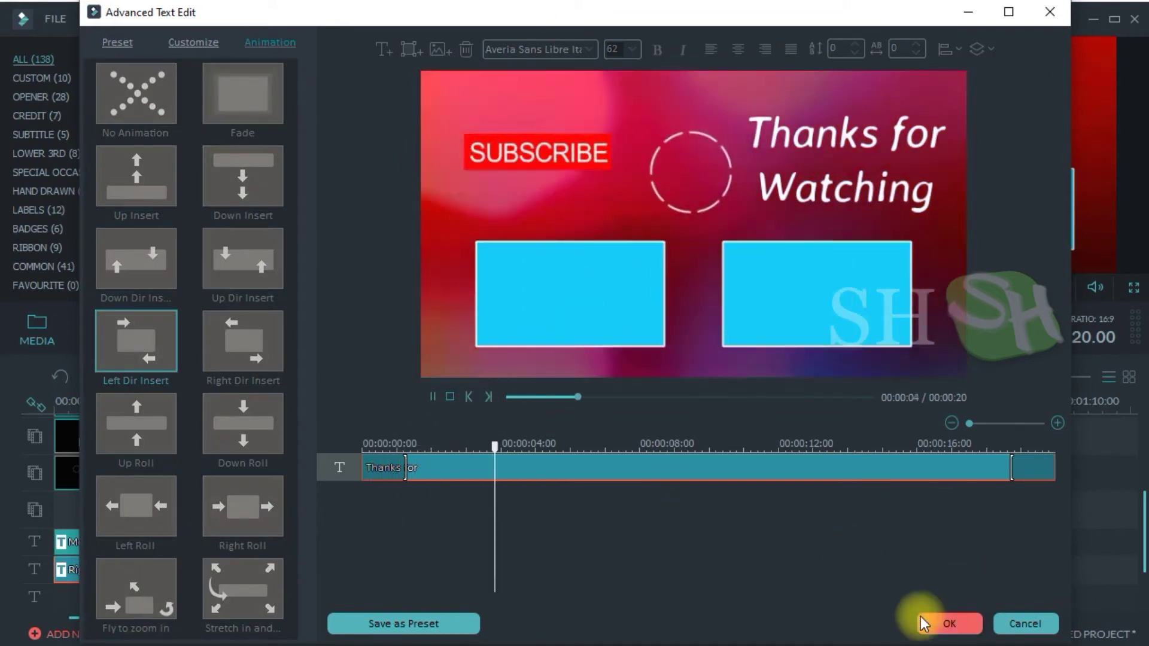
pyautogui.click(934, 624)
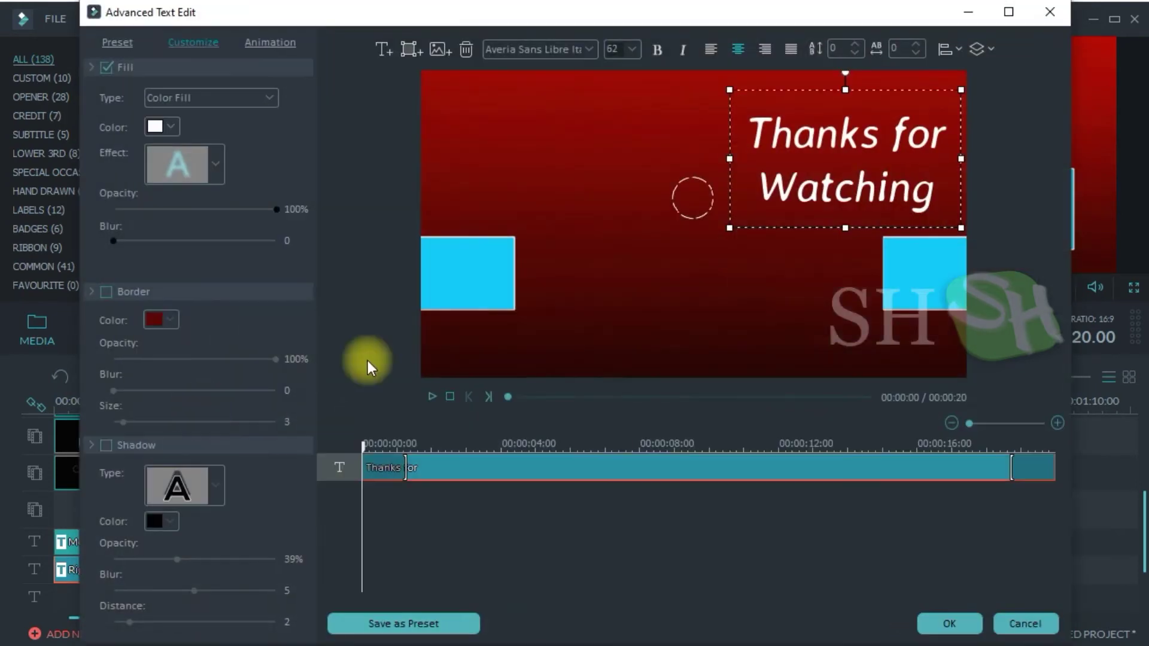
# Set the Thanks for Watching text to the LakkiReddy-Regular font at size 72, adjust its position and confirm
pyautogui.click(563, 49)
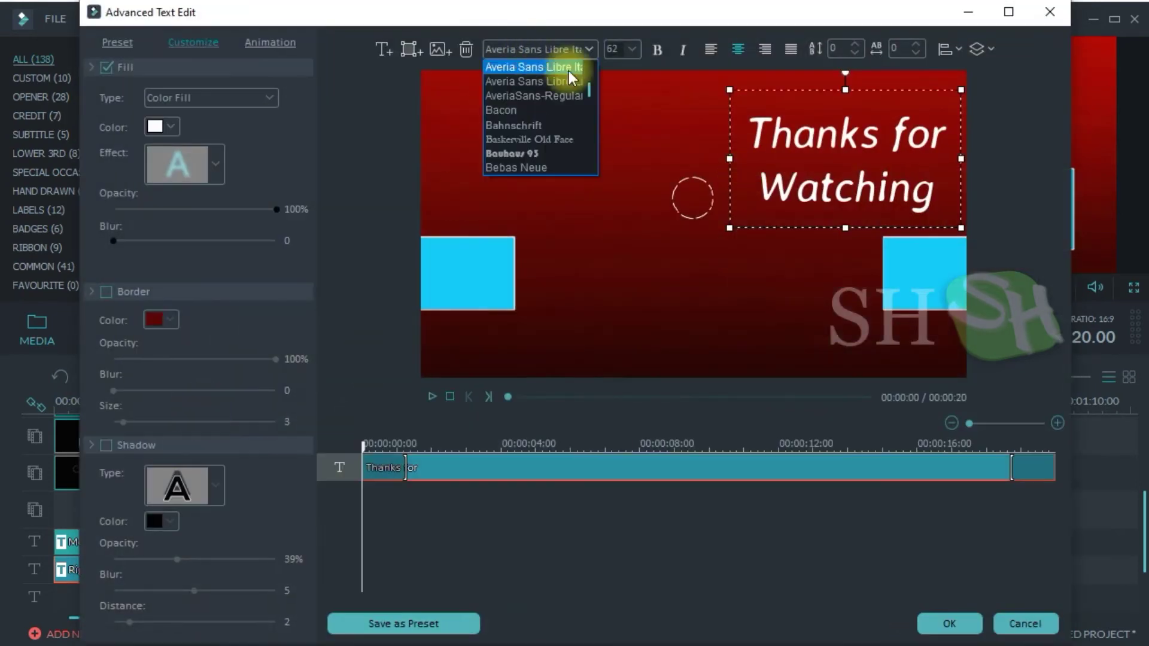
pyautogui.press('l')
pyautogui.click(521, 77)
pyautogui.moveTo(843, 108); pyautogui.dragTo(875, 87)
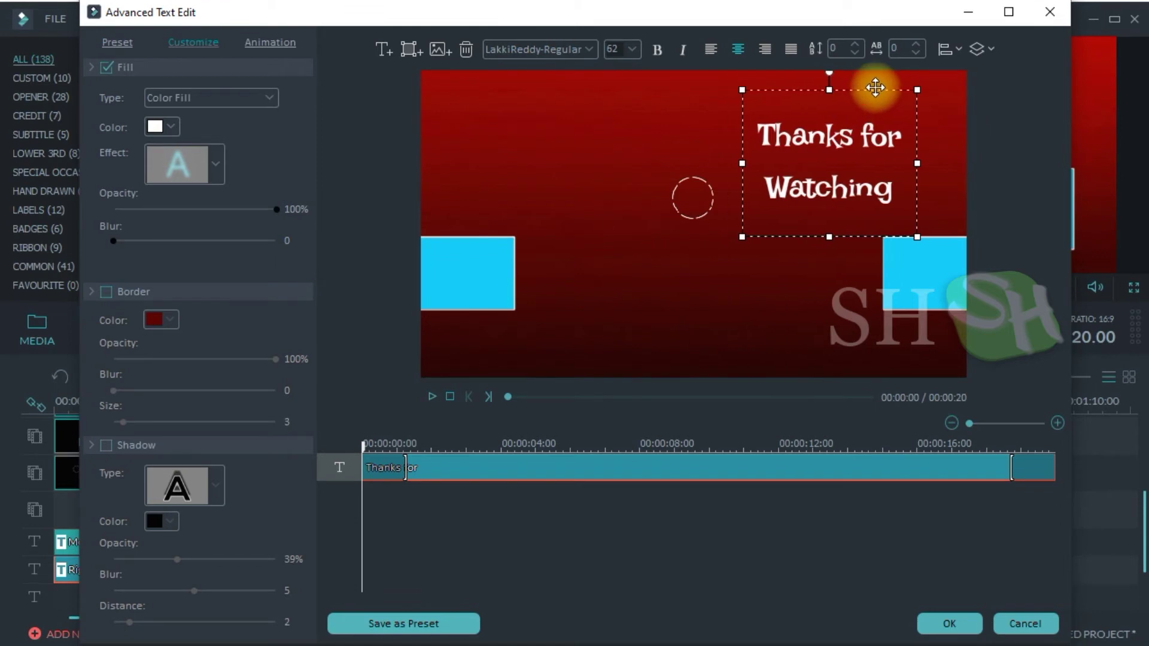
pyautogui.click(613, 104)
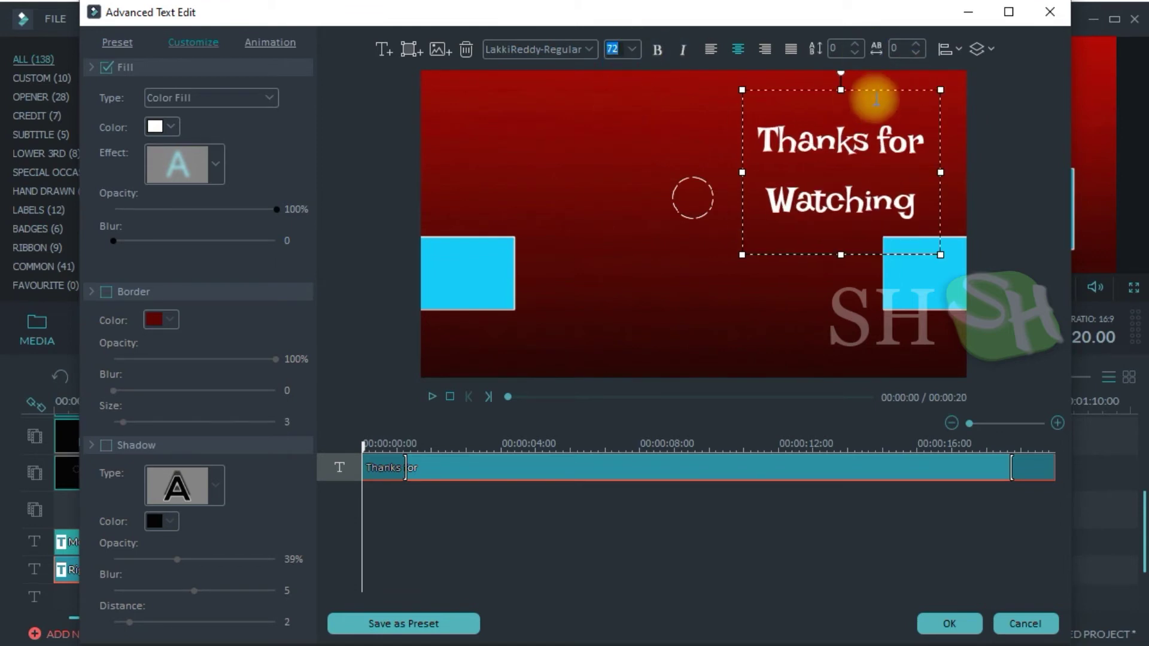
pyautogui.moveTo(875, 245); pyautogui.dragTo(871, 248)
pyautogui.click(915, 625)
# Play the timeline from near its start to check both titles together with the image clips
pyautogui.click(53, 443)
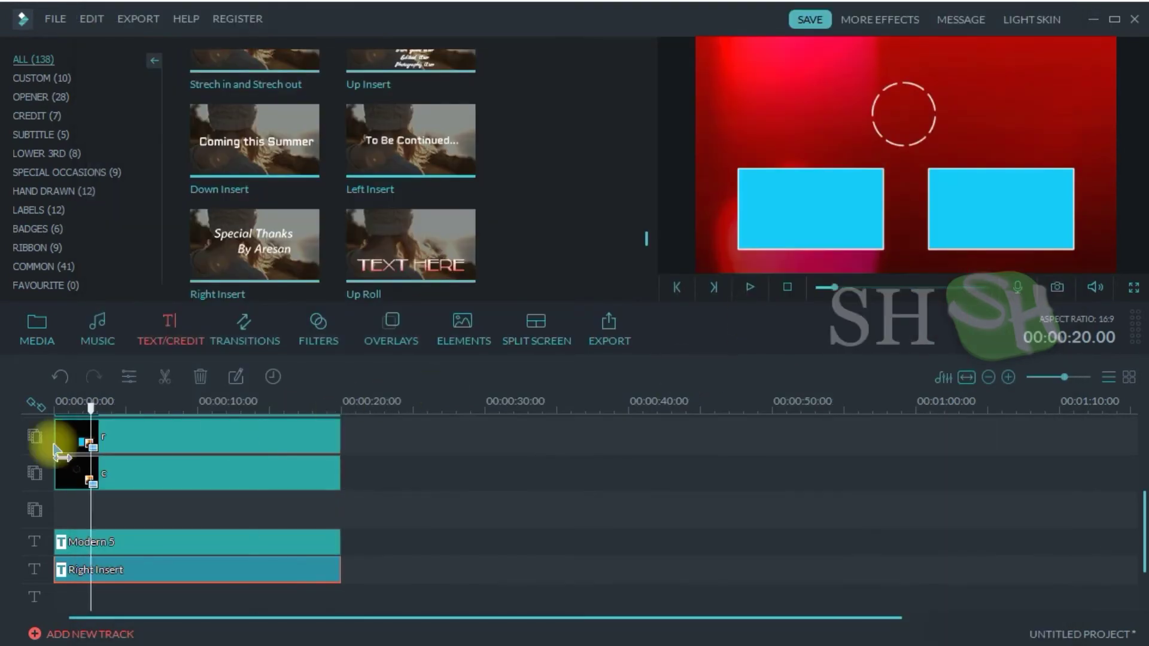
pyautogui.click(752, 287)
pyautogui.press('space')
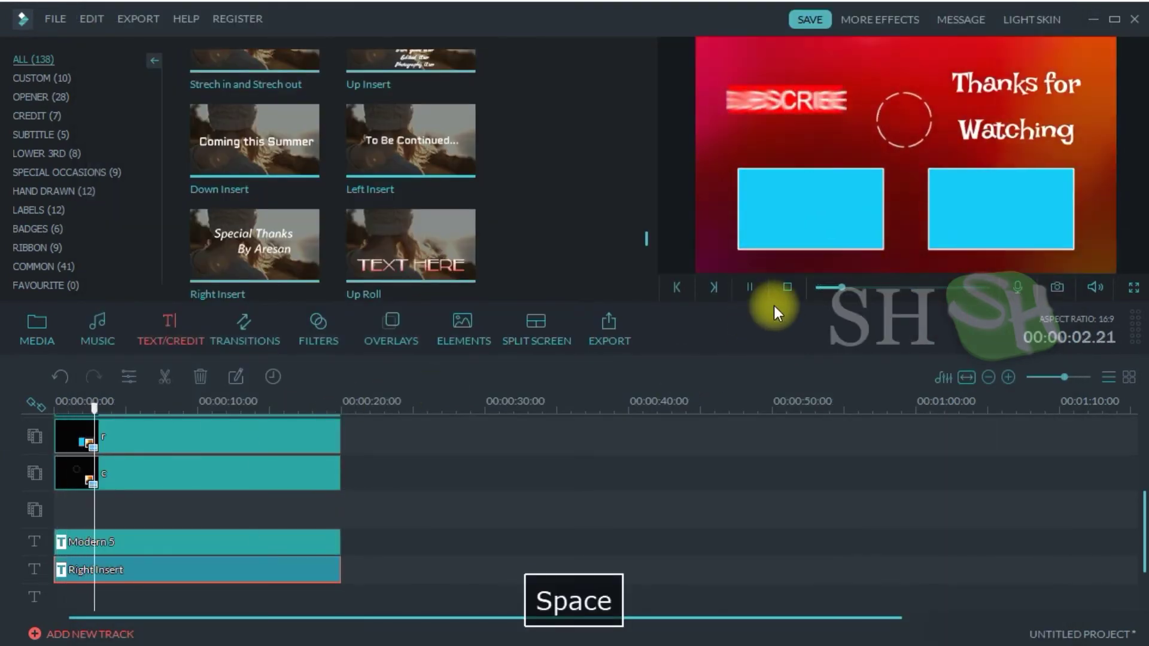
# Add the Rectangle 1 shape element to the empty overlay track below the c clip, at the start of the timeline
pyautogui.click(464, 329)
pyautogui.click(40, 115)
pyautogui.scroll(-4, 650, 143)
pyautogui.click(287, 206)
pyautogui.moveTo(292, 193); pyautogui.dragTo(76, 513)
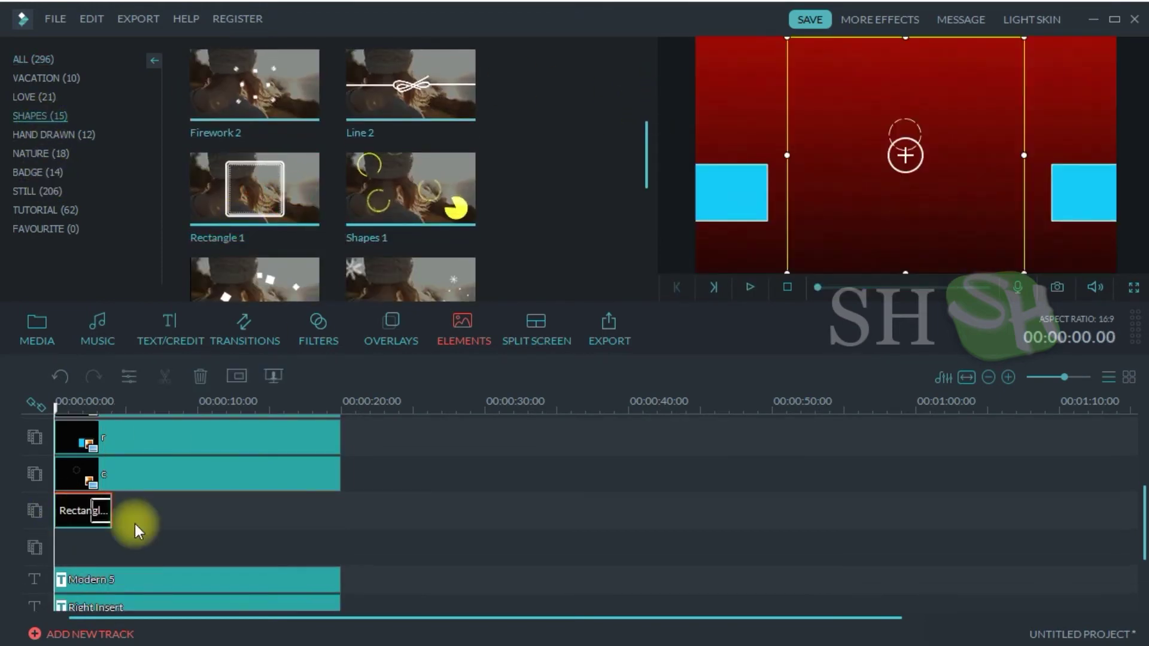
# Resize and reposition the Rectangle 1 frame in the preview so it surrounds the left blue rectangle
pyautogui.click(113, 515)
pyautogui.click(74, 408)
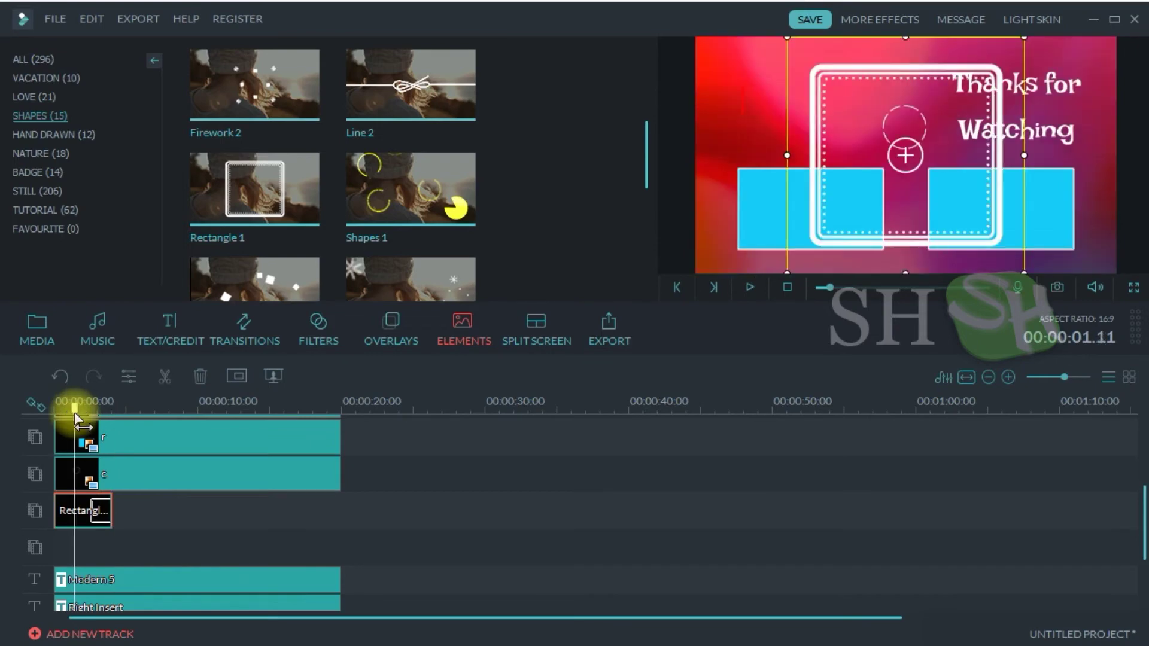
pyautogui.moveTo(787, 38); pyautogui.dragTo(823, 72)
pyautogui.moveTo(823, 173); pyautogui.dragTo(729, 173)
pyautogui.moveTo(875, 72); pyautogui.dragTo(876, 144)
pyautogui.moveTo(944, 193); pyautogui.dragTo(914, 208)
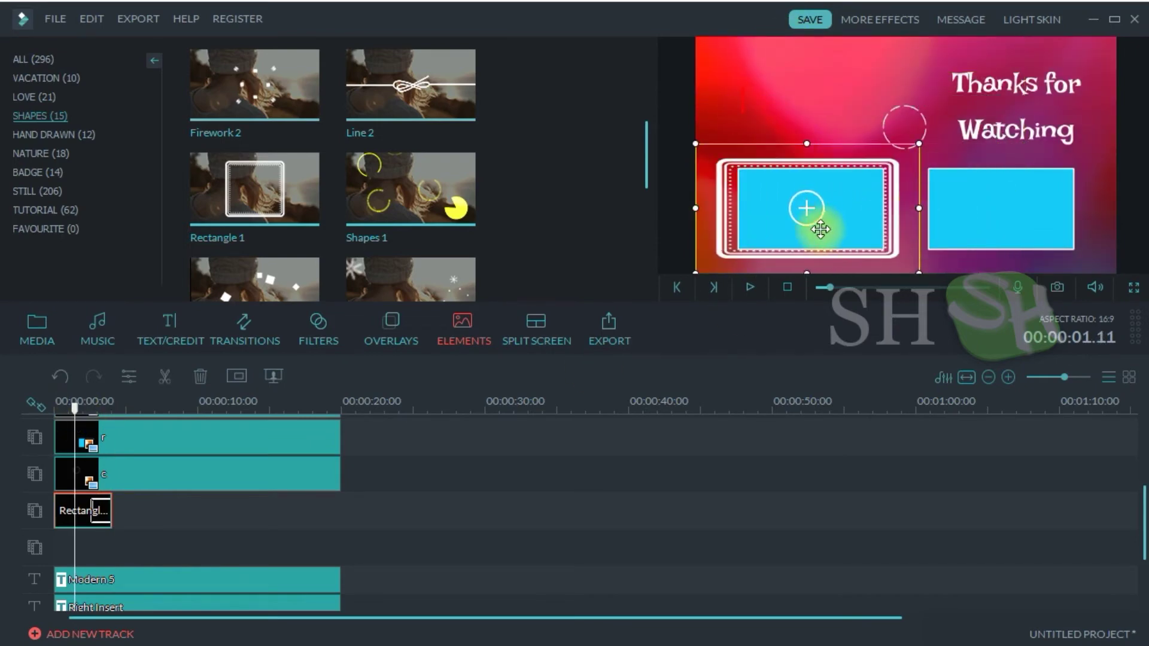
pyautogui.moveTo(830, 197); pyautogui.dragTo(858, 183)
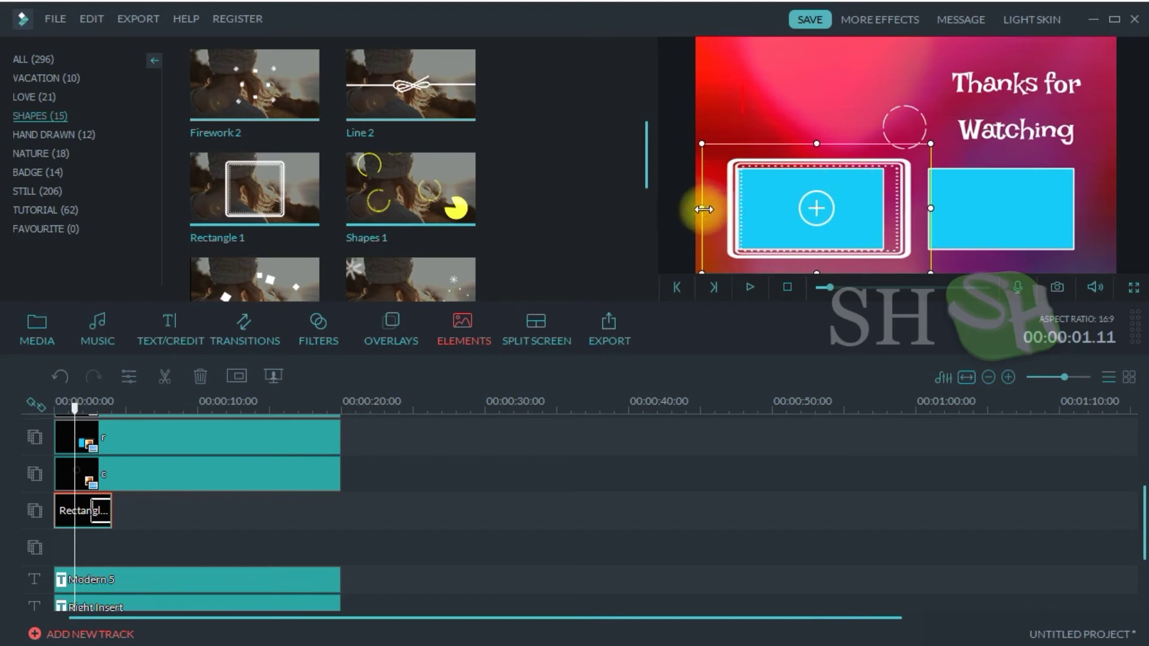
pyautogui.moveTo(931, 207); pyautogui.dragTo(924, 206)
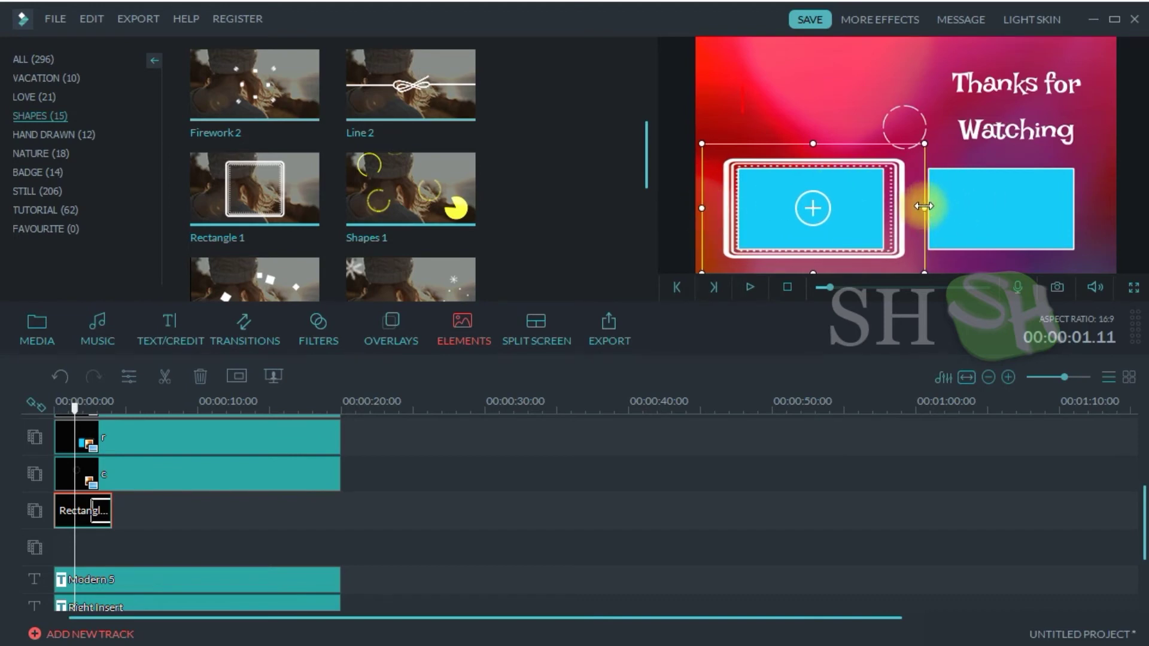
pyautogui.moveTo(814, 270); pyautogui.dragTo(814, 275)
pyautogui.moveTo(842, 181); pyautogui.dragTo(920, 208)
pyautogui.press('Down')
pyautogui.press('Down')
# Paste a copy of the Rectangle 1 clip directly after the original and preview it from the start
pyautogui.rightClick(97, 513)
pyautogui.click(140, 326)
pyautogui.click(159, 401)
pyautogui.rightClick(181, 506)
pyautogui.click(255, 421)
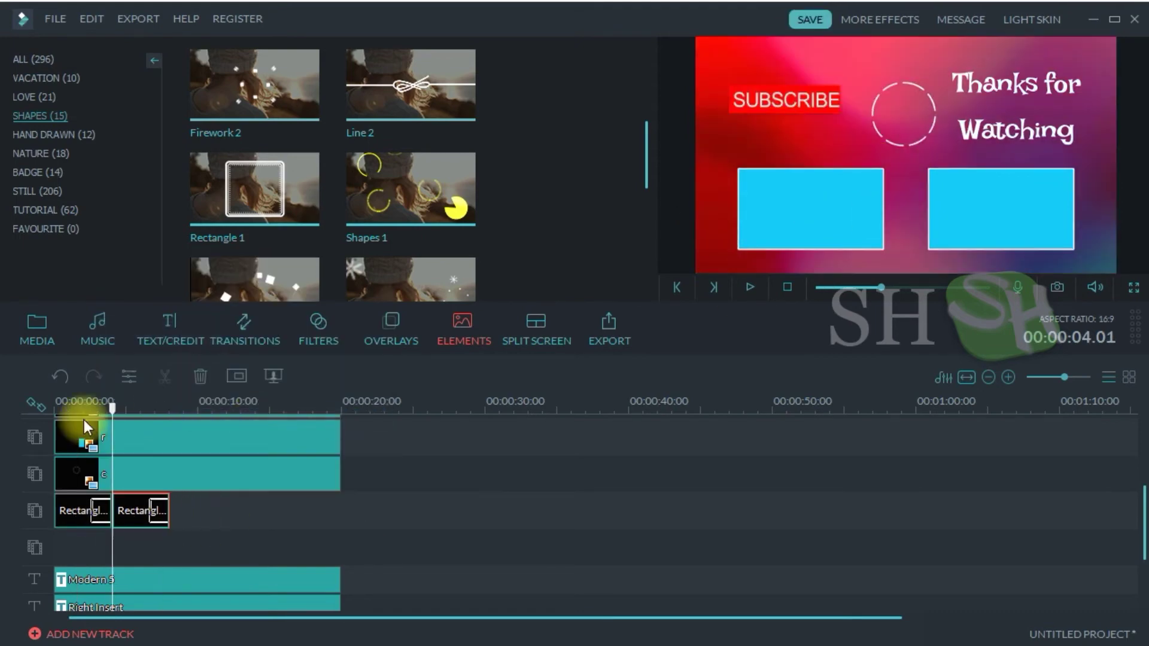
pyautogui.click(46, 413)
pyautogui.press('space')
pyautogui.press('space')
# Shift the first Rectangle 1 clip to start just before 2 seconds, preview the timing and place the copy directly after it
pyautogui.moveTo(141, 514); pyautogui.dragTo(189, 515)
pyautogui.doubleClick(84, 513)
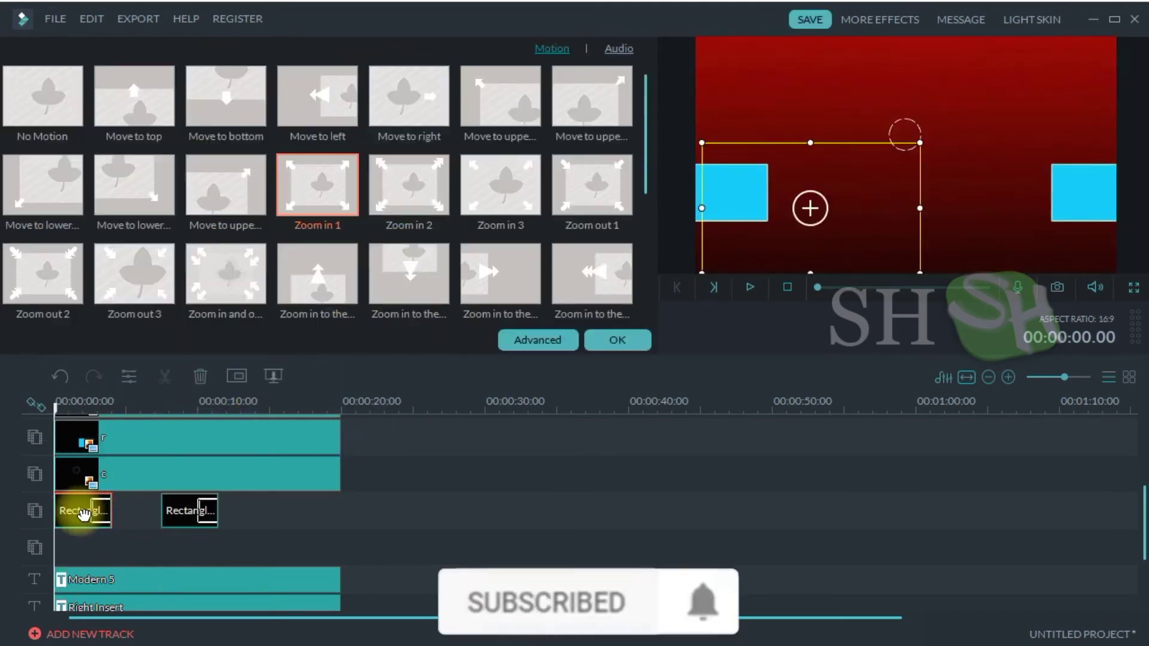
pyautogui.moveTo(84, 514); pyautogui.dragTo(133, 514)
pyautogui.click(88, 411)
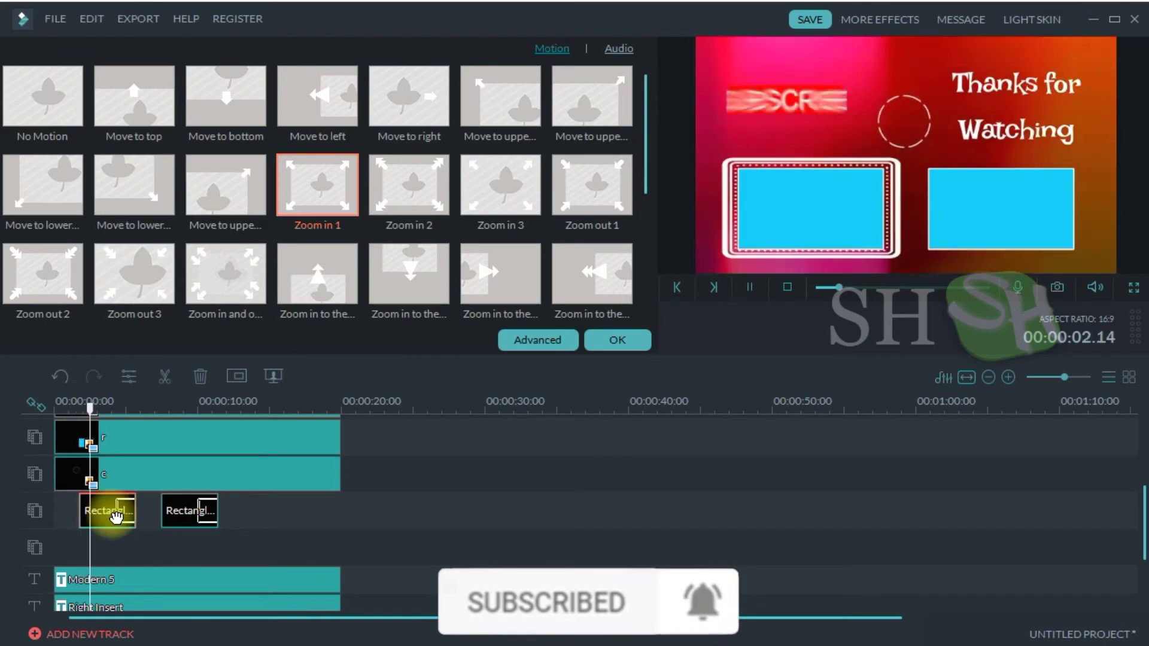
pyautogui.click(72, 404)
pyautogui.press('space')
pyautogui.moveTo(193, 515); pyautogui.dragTo(83, 520)
# Paste three more Rectangle 1 copies end to end and trim the last one to the 20-second end of the image clips
pyautogui.hotkey('ctrl', 'c')
pyautogui.click(200, 408)
pyautogui.hotkey('ctrl', 'v')
pyautogui.moveTo(214, 508); pyautogui.dragTo(215, 509)
pyautogui.click(282, 516)
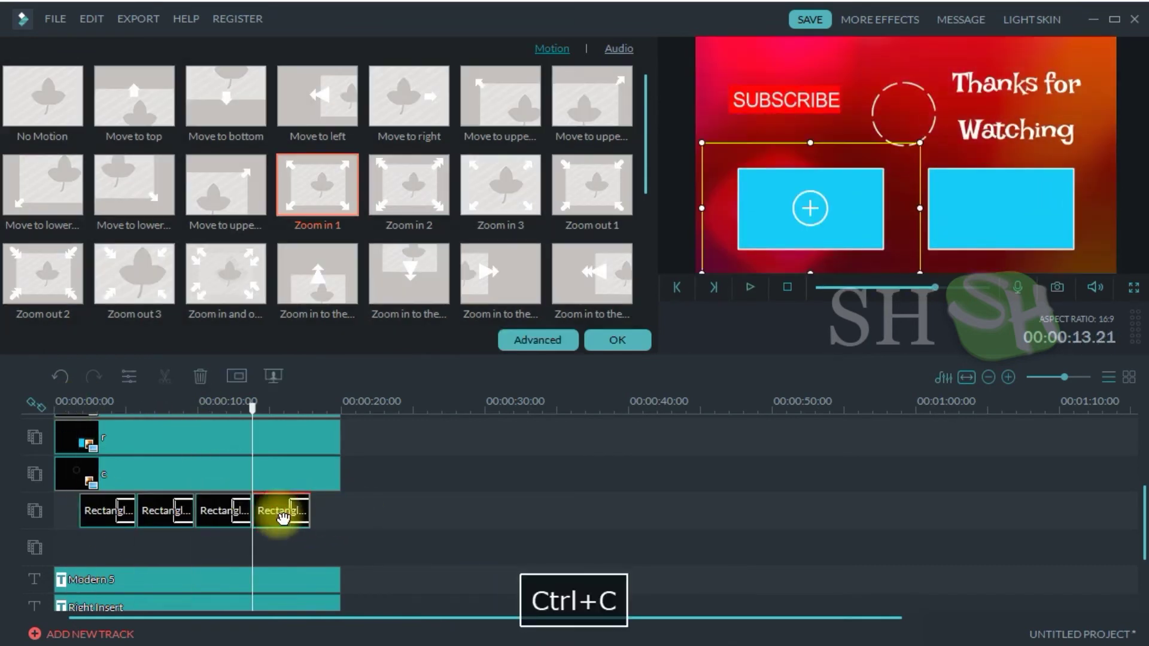
pyautogui.hotkey('ctrl', 'c')
pyautogui.click(317, 408)
pyautogui.hotkey('ctrl', 'v')
pyautogui.moveTo(349, 513); pyautogui.dragTo(342, 512)
# Paste a Rectangle 1 copy on the overlay track below, aligned with the first one, and move its frame over the right blue rectangle
pyautogui.moveTo(368, 512); pyautogui.dragTo(117, 550)
pyautogui.hotkey('ctrl', 'v')
pyautogui.click(109, 409)
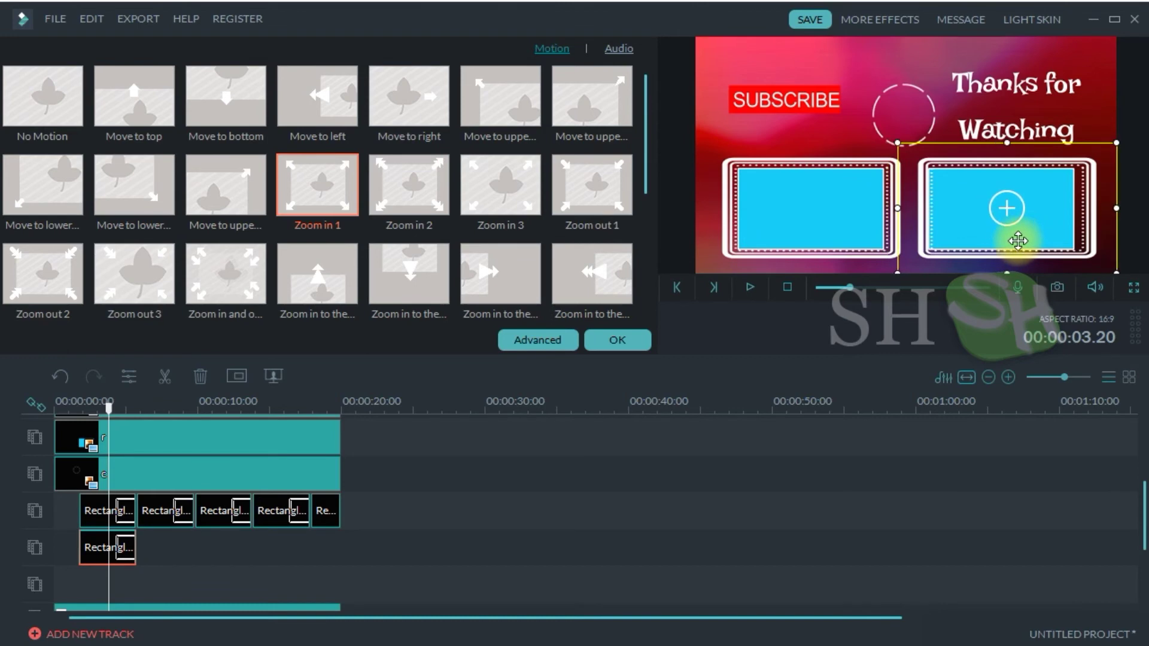
pyautogui.click(624, 339)
pyautogui.press('Left')
pyautogui.press('Left')
pyautogui.press('Left')
pyautogui.press('Left')
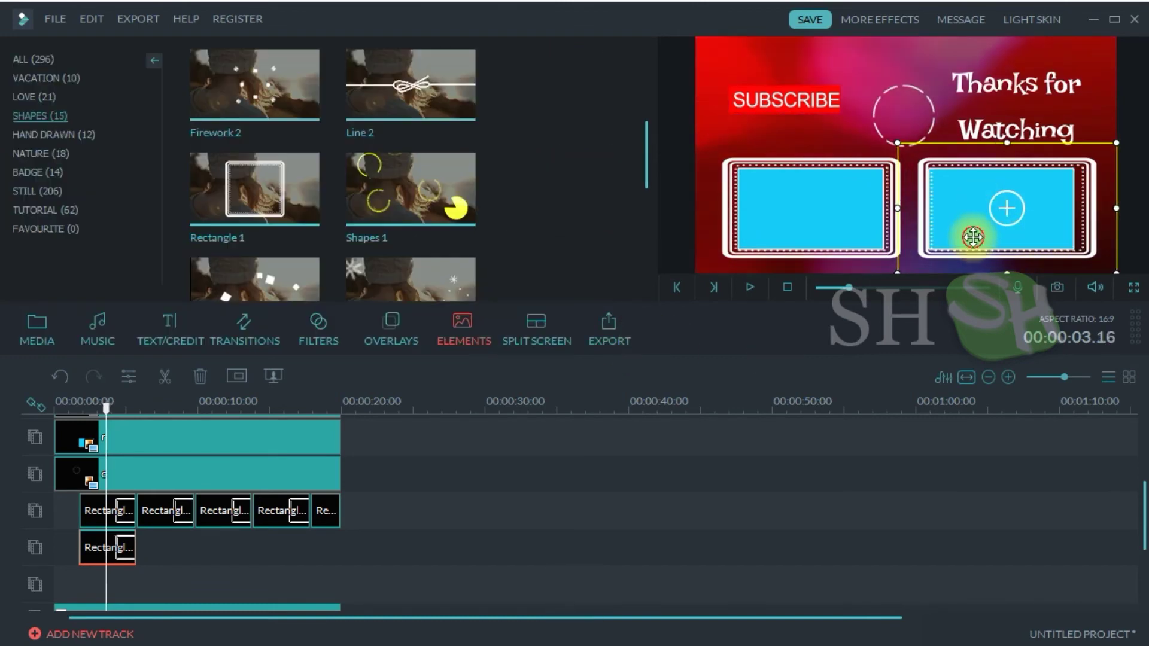
# Narrow and shift the copied Rectangle 1 frame so it fits evenly around the right blue rectangle
pyautogui.doubleClick(984, 185)
pyautogui.press('Left')
pyautogui.press('Left')
pyautogui.press('Left')
pyautogui.press('Left')
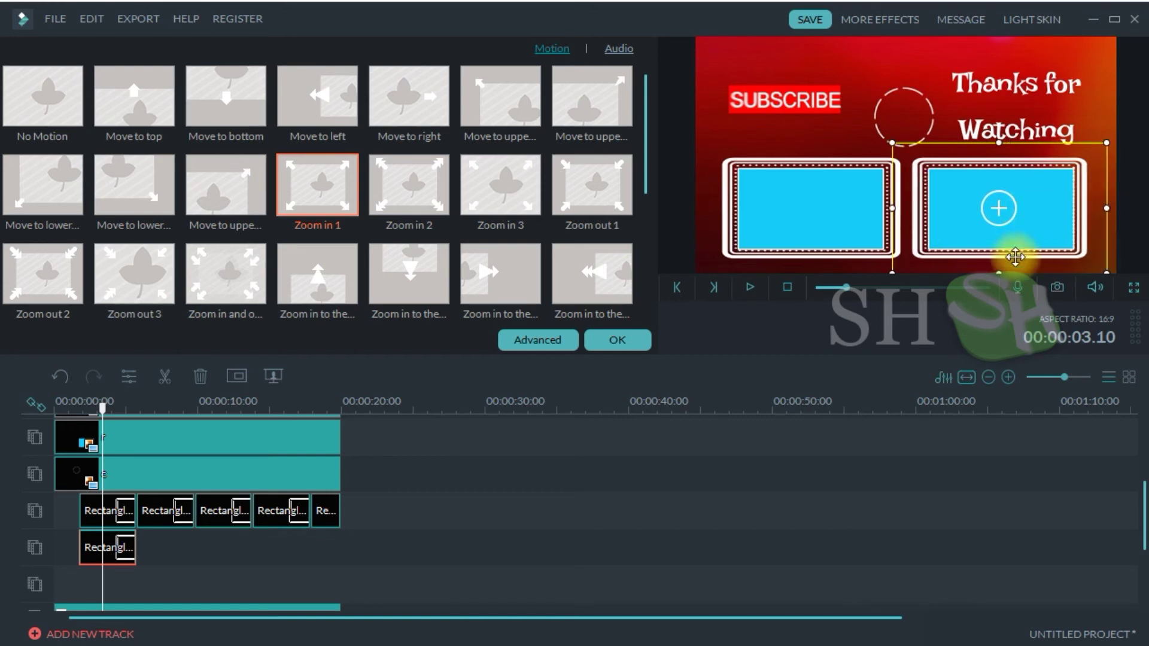
# Play the timeline from just before the frames start to check both rectangle frames drawing together
pyautogui.moveTo(67, 411); pyautogui.dragTo(70, 409)
pyautogui.click(73, 411)
pyautogui.press('space')
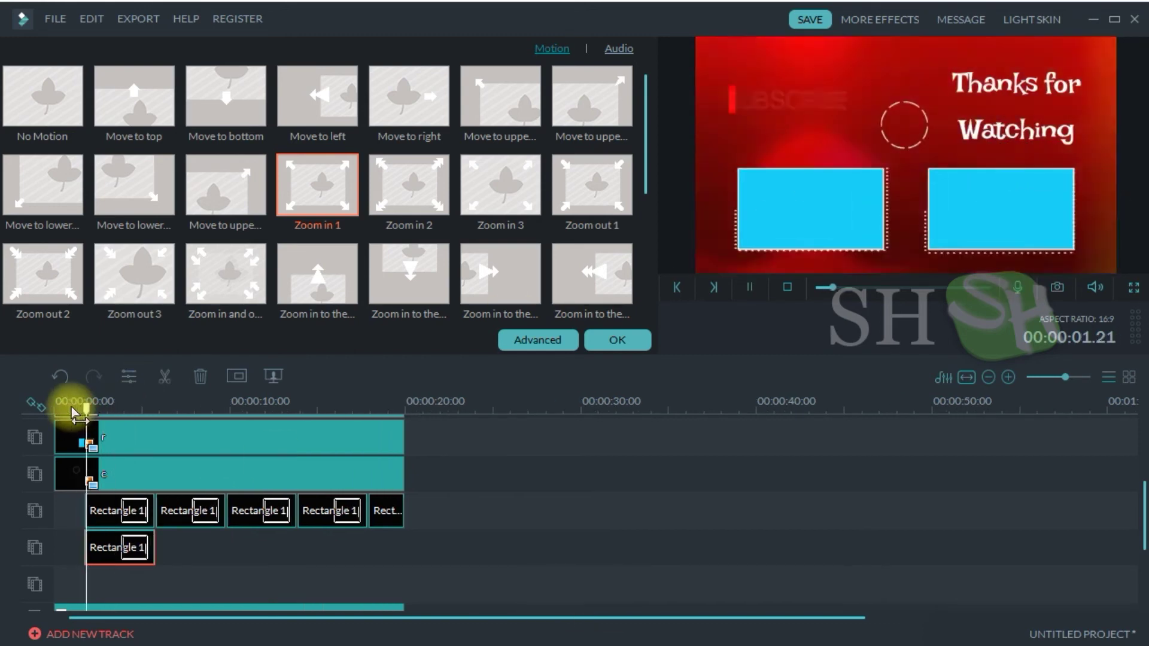
# Paste four Rectangle 1 copies end to end on the lower frame track and trim the last one to the 20-second end
pyautogui.press('space')
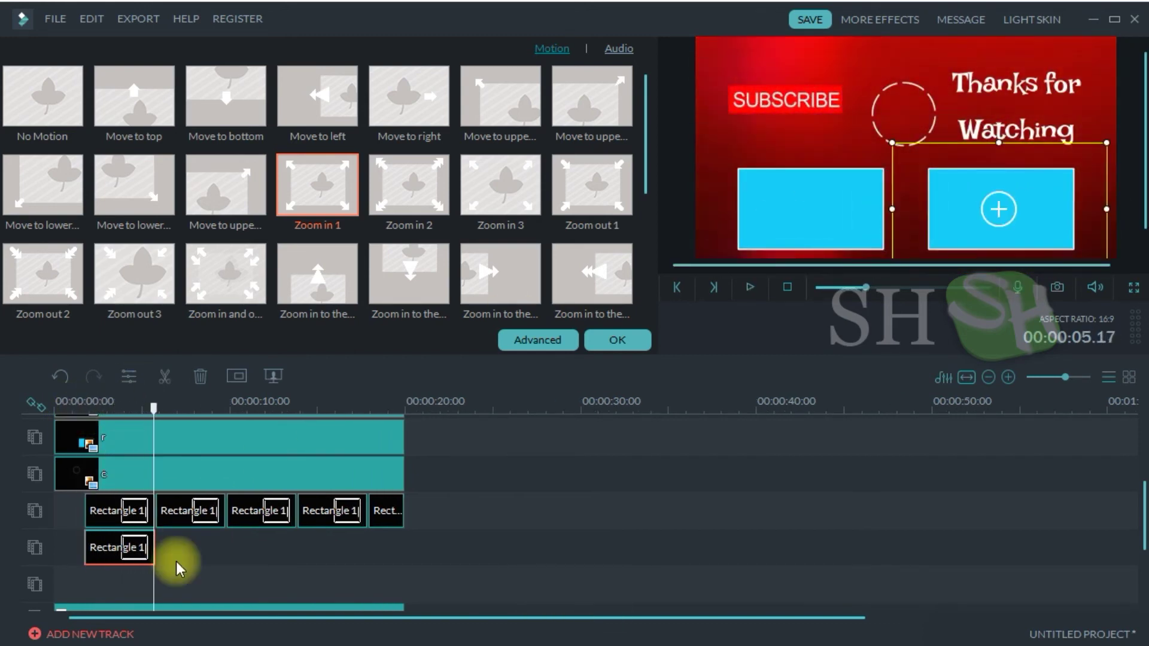
pyautogui.click(169, 409)
pyautogui.hotkey('ctrl', 'v')
pyautogui.moveTo(217, 550); pyautogui.dragTo(205, 549)
pyautogui.click(240, 409)
pyautogui.hotkey('ctrl', 'v')
pyautogui.moveTo(287, 547); pyautogui.dragTo(342, 547)
pyautogui.click(304, 405)
pyautogui.hotkey('ctrl', 'v')
pyautogui.click(390, 410)
pyautogui.hotkey('ctrl', 'v')
pyautogui.moveTo(434, 549); pyautogui.dragTo(412, 549)
pyautogui.moveTo(438, 550); pyautogui.dragTo(405, 549)
pyautogui.click(601, 341)
# Add the Circle 3 shape on the track below the rectangle frames, starting just before 5 seconds, and scale it down onto the dashed circle
pyautogui.scroll(3, 647, 160)
pyautogui.click(290, 125)
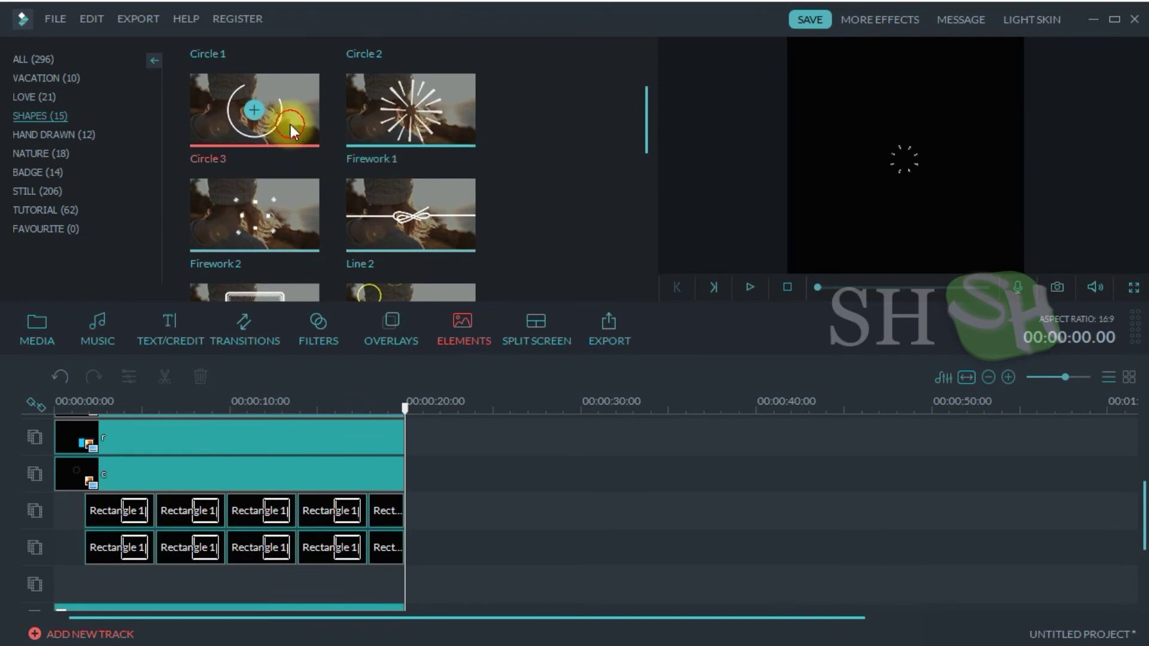
pyautogui.moveTo(291, 119); pyautogui.dragTo(94, 577)
pyautogui.doubleClick(101, 582)
pyautogui.moveTo(85, 409); pyautogui.dragTo(174, 409)
pyautogui.moveTo(126, 585); pyautogui.dragTo(182, 585)
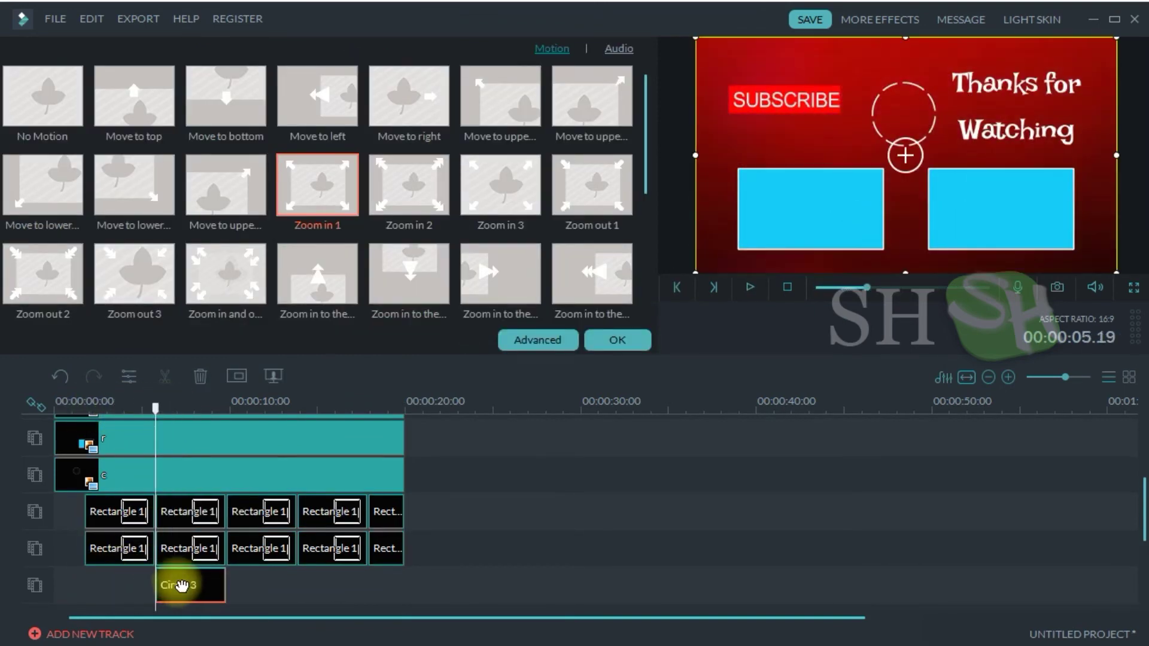
pyautogui.moveTo(139, 408); pyautogui.dragTo(160, 419)
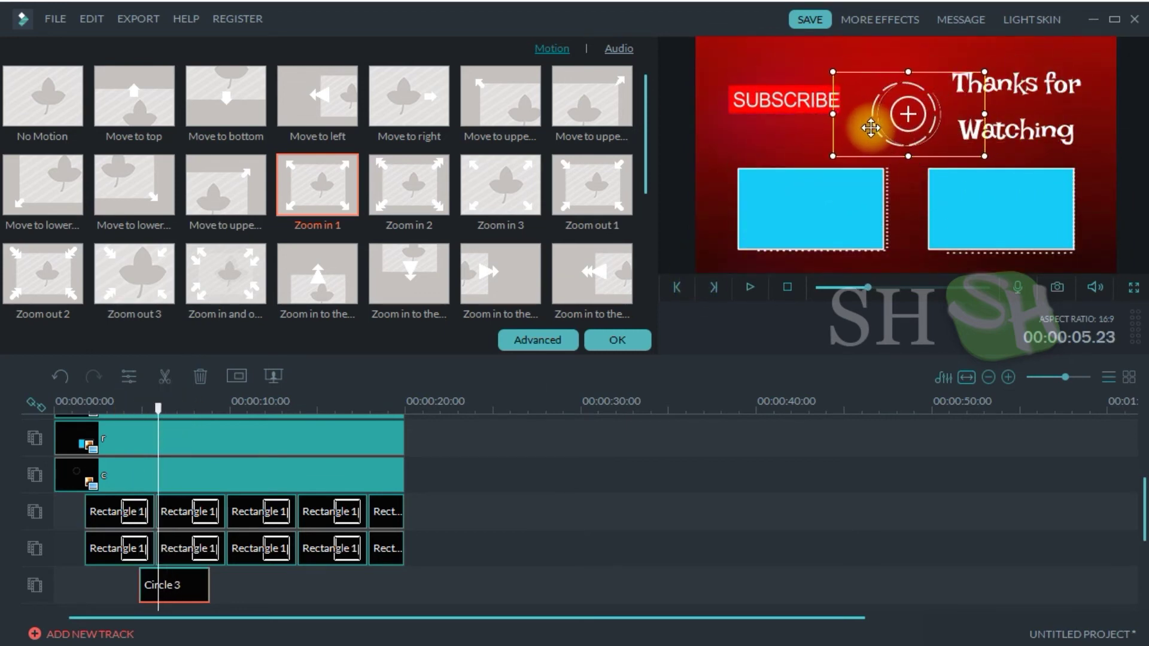
# Play the timeline from the start of the Circle 3 clip to check its animation around the dashed circle
pyautogui.click(138, 406)
pyautogui.press('space')
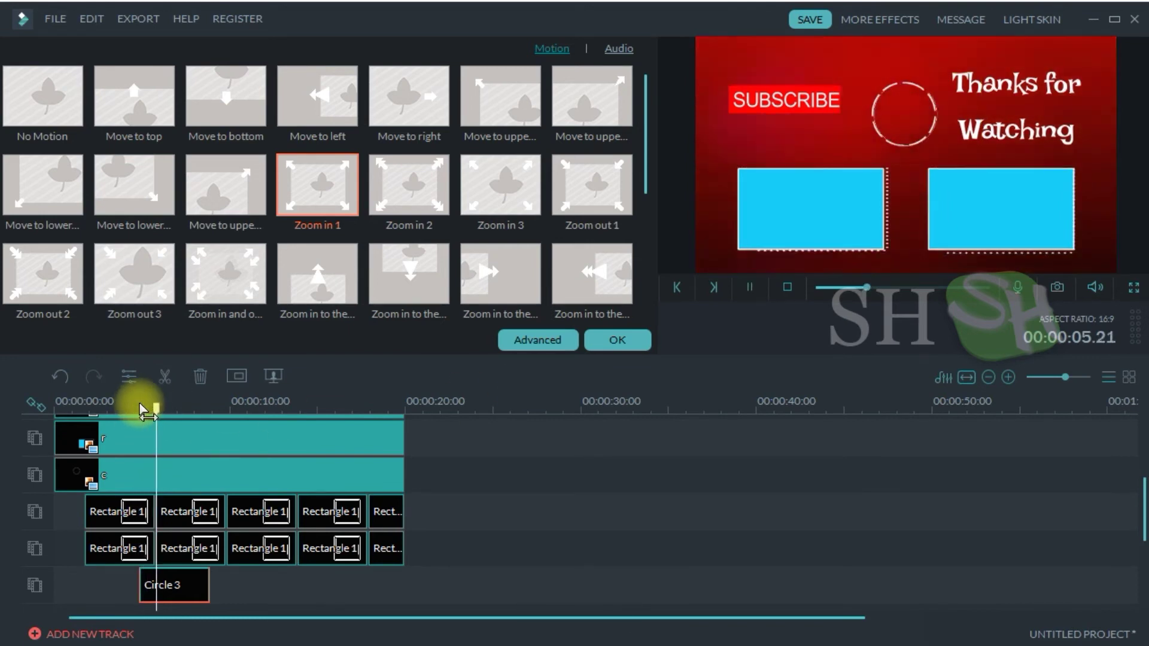
pyautogui.press('space')
# Copy the Circle 3 clip and paste three copies end to end, with the last one trimmed to the 20-second end
pyautogui.hotkey('ctrl', 'c')
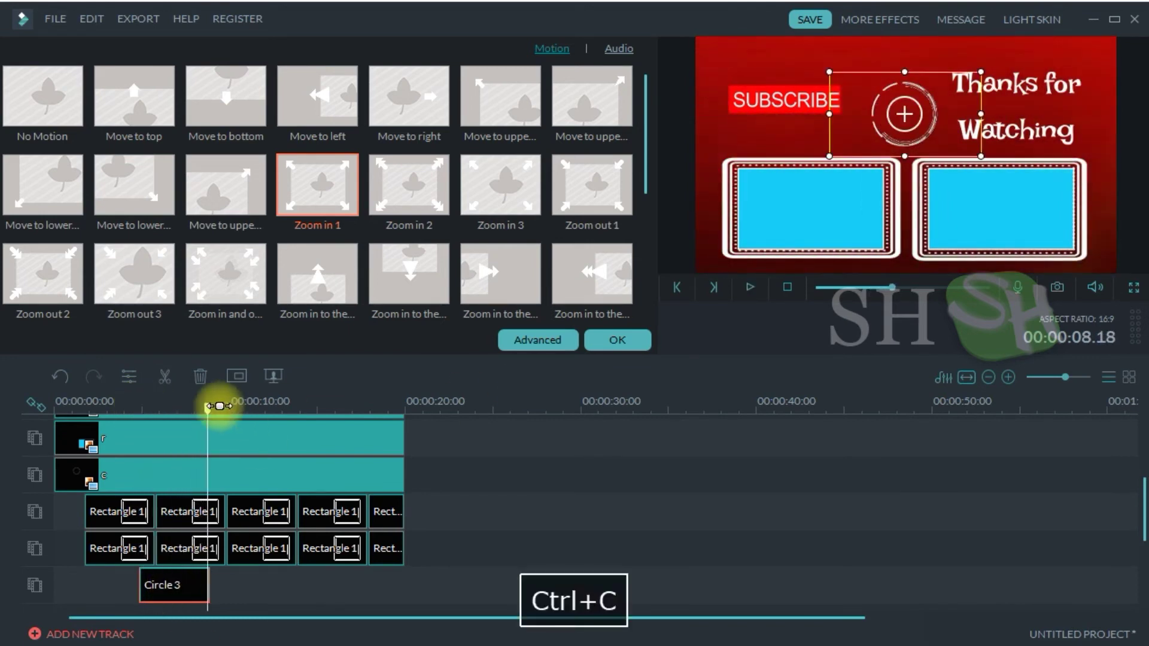
pyautogui.click(242, 404)
pyautogui.hotkey('ctrl', 'v')
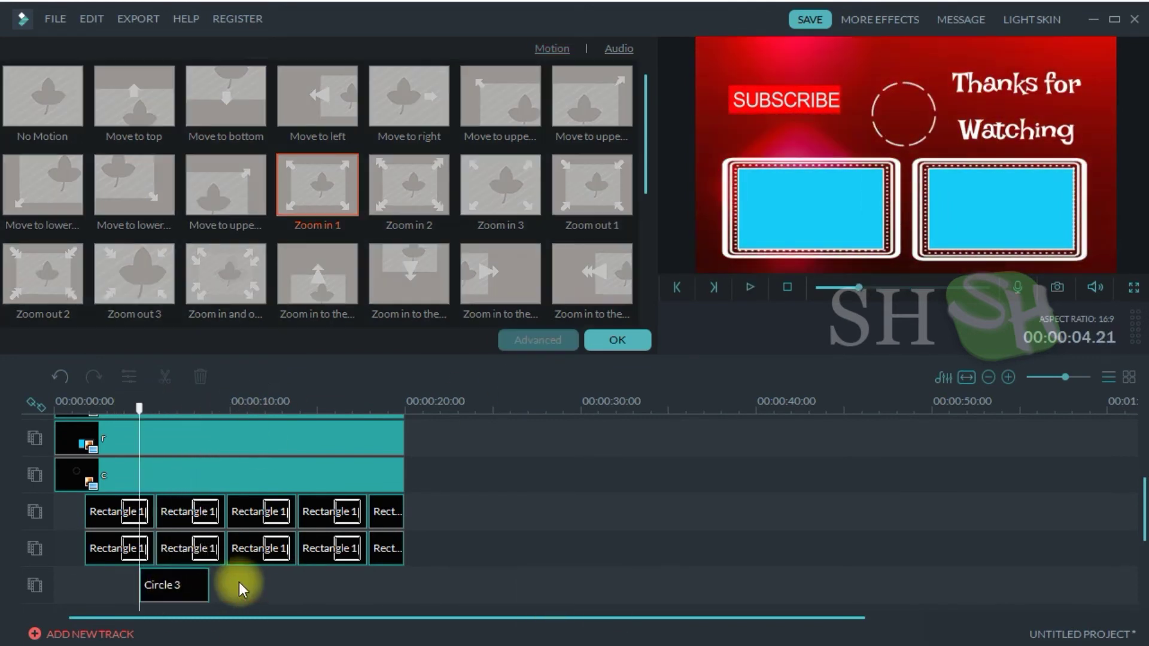
pyautogui.click(242, 589)
pyautogui.hotkey('ctrl', 'v')
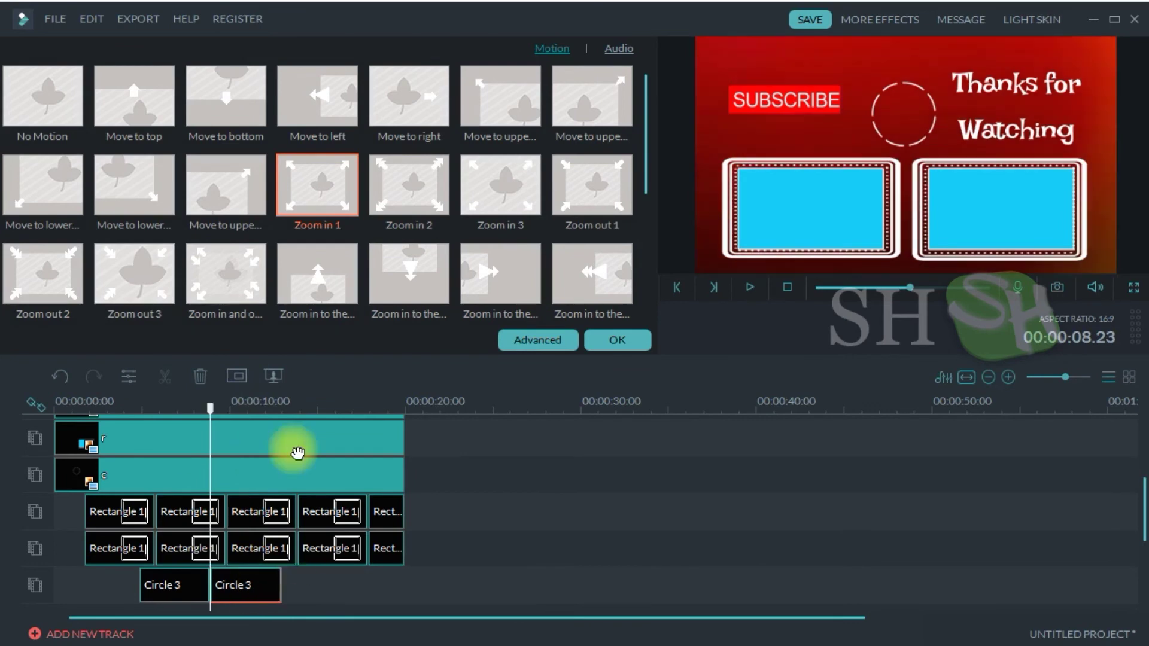
pyautogui.hotkey('ctrl', 'v')
pyautogui.hotkey('ctrl', 'v')
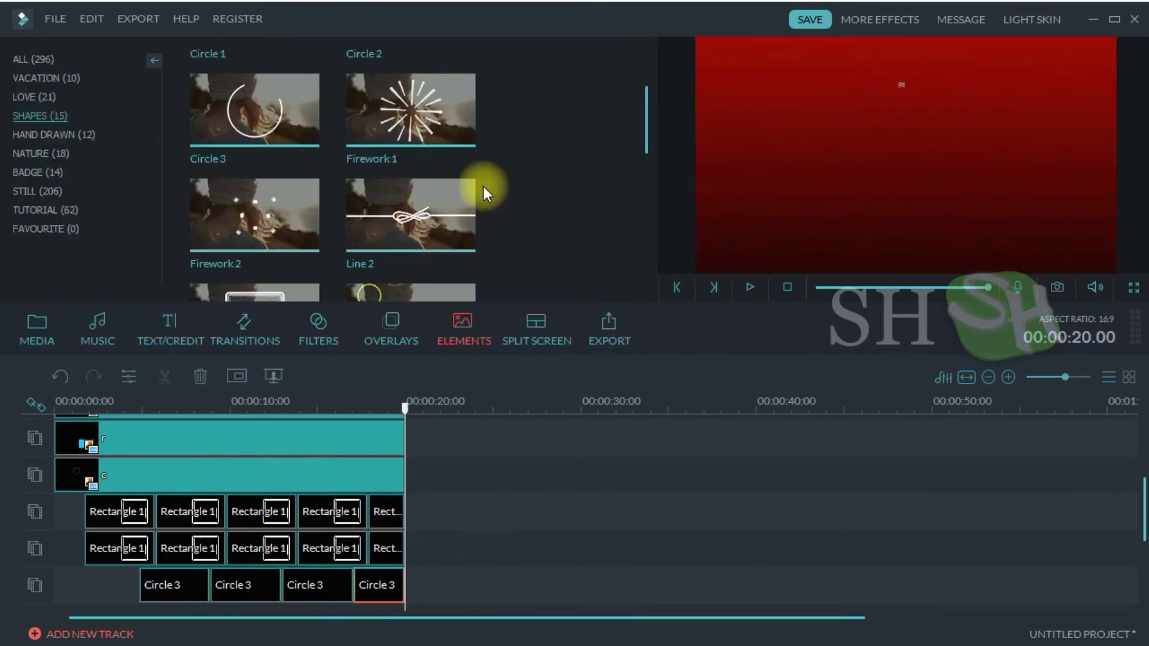
# Add the Firework 1 shape on the track below Circle 3 at about 5 seconds, fitted inside the dashed circle, and preview it
pyautogui.moveTo(483, 186); pyautogui.dragTo(202, 609)
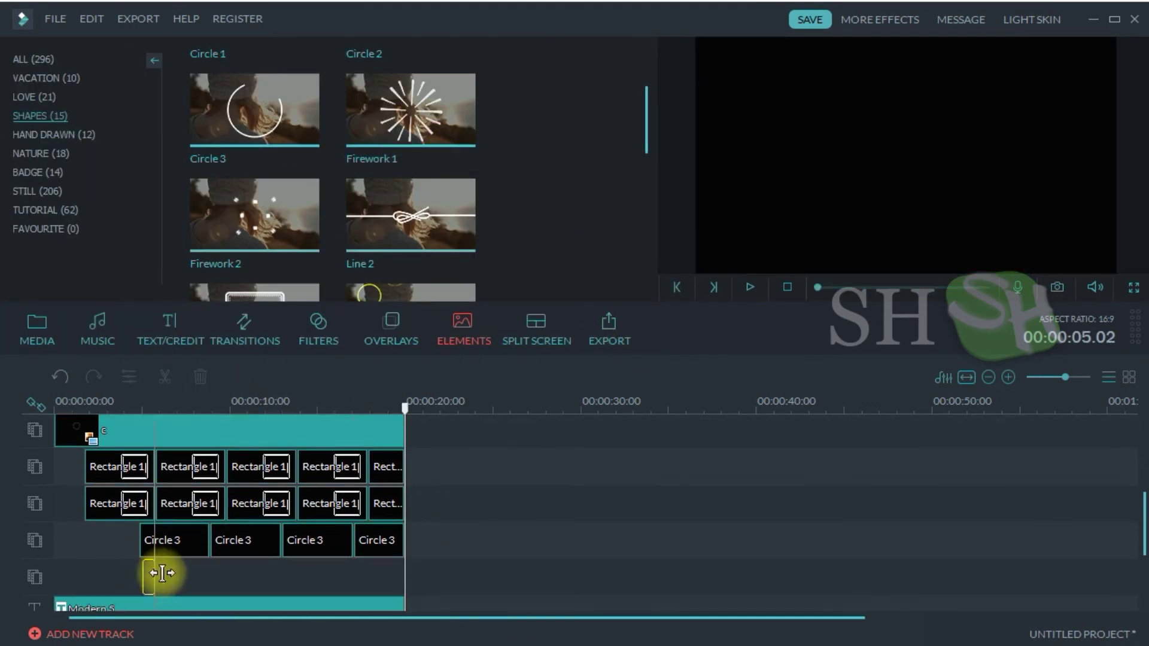
pyautogui.click(149, 405)
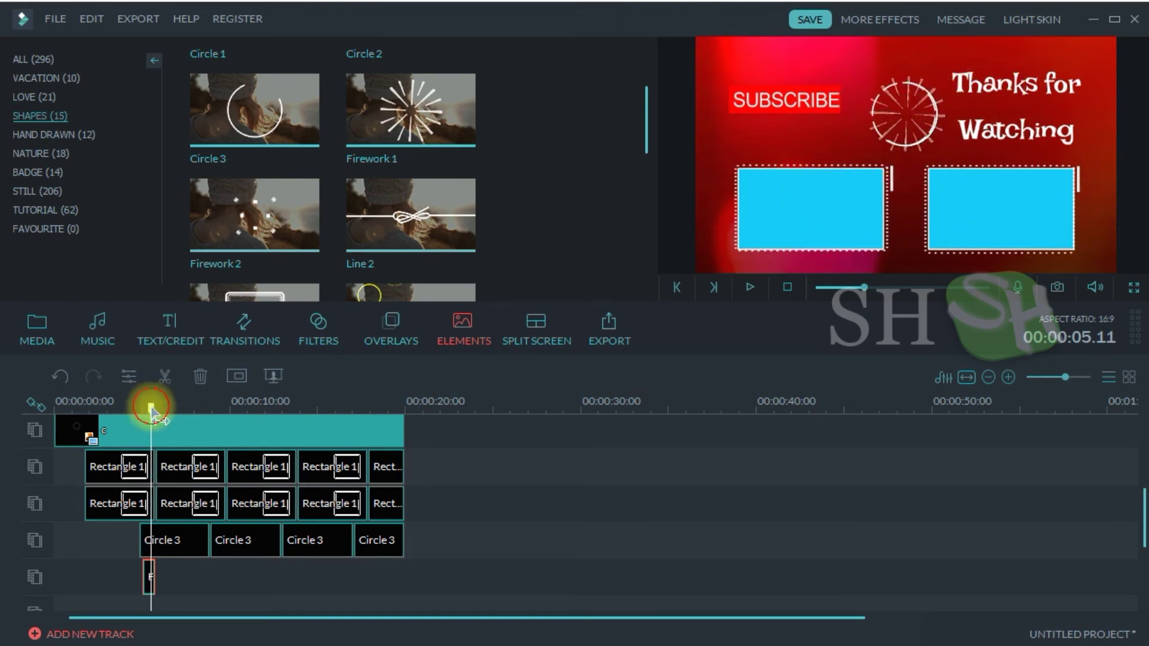
pyautogui.moveTo(150, 408); pyautogui.dragTo(143, 407)
pyautogui.press('space')
pyautogui.press('space')
# Paste a copy of the Firework 1 clip and place it directly after the first one
pyautogui.moveTo(1066, 377); pyautogui.dragTo(1069, 377)
pyautogui.moveTo(190, 408); pyautogui.dragTo(256, 408)
pyautogui.hotkey('ctrl', 'v')
pyautogui.moveTo(264, 578); pyautogui.dragTo(202, 577)
# Copy the two Firework 1 clips together and paste the pair repeatedly, lining the copies up end to end
pyautogui.keyDown('ctrl'); pyautogui.click(180, 577); pyautogui.keyUp('ctrl')
pyautogui.hotkey('ctrl', 'c')
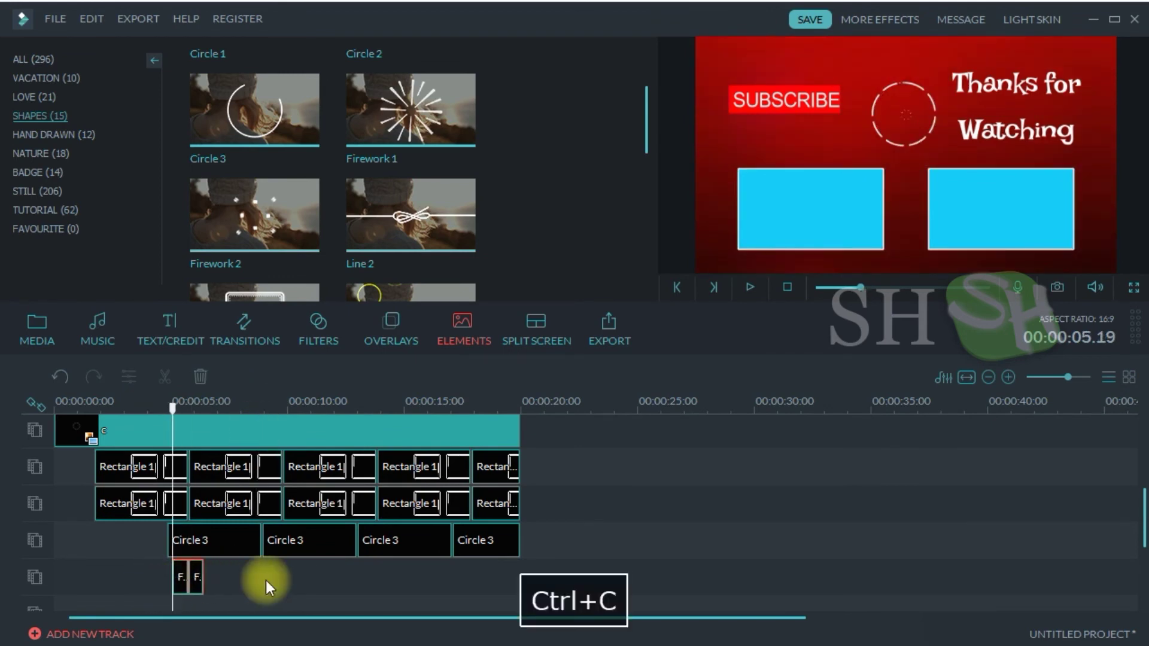
pyautogui.click(239, 578)
pyautogui.hotkey('ctrl', 'v')
pyautogui.click(249, 408)
pyautogui.hotkey('ctrl', 'v')
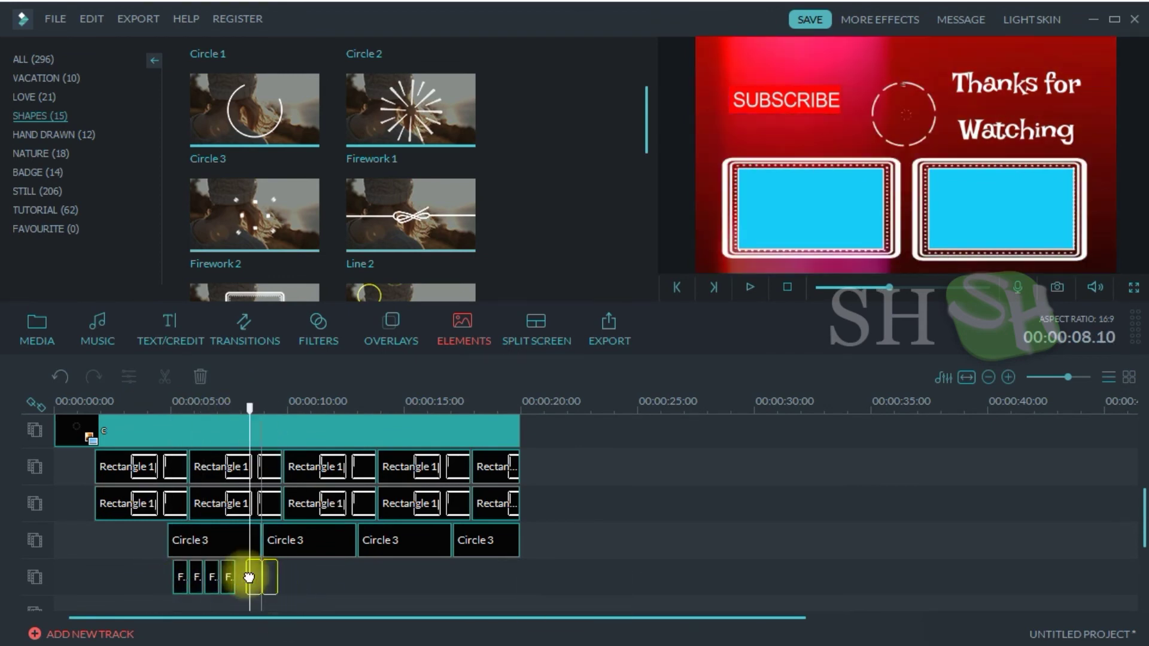
pyautogui.click(288, 577)
pyautogui.moveTo(247, 579); pyautogui.dragTo(247, 579)
pyautogui.moveTo(1070, 378); pyautogui.dragTo(1069, 378)
pyautogui.moveTo(252, 581)
pyautogui.mouseDown()
pyautogui.moveTo(242, 580)
pyautogui.moveTo(267, 582)
pyautogui.mouseUp()
# Extend the Firework 1 row with further pasted groups of clips, moved end to end up to about 18 seconds
pyautogui.click(311, 410)
pyautogui.hotkey('ctrl', 'v')
pyautogui.click(381, 409)
pyautogui.hotkey('ctrl', 'v')
pyautogui.moveTo(390, 579); pyautogui.dragTo(338, 579)
pyautogui.click(440, 410)
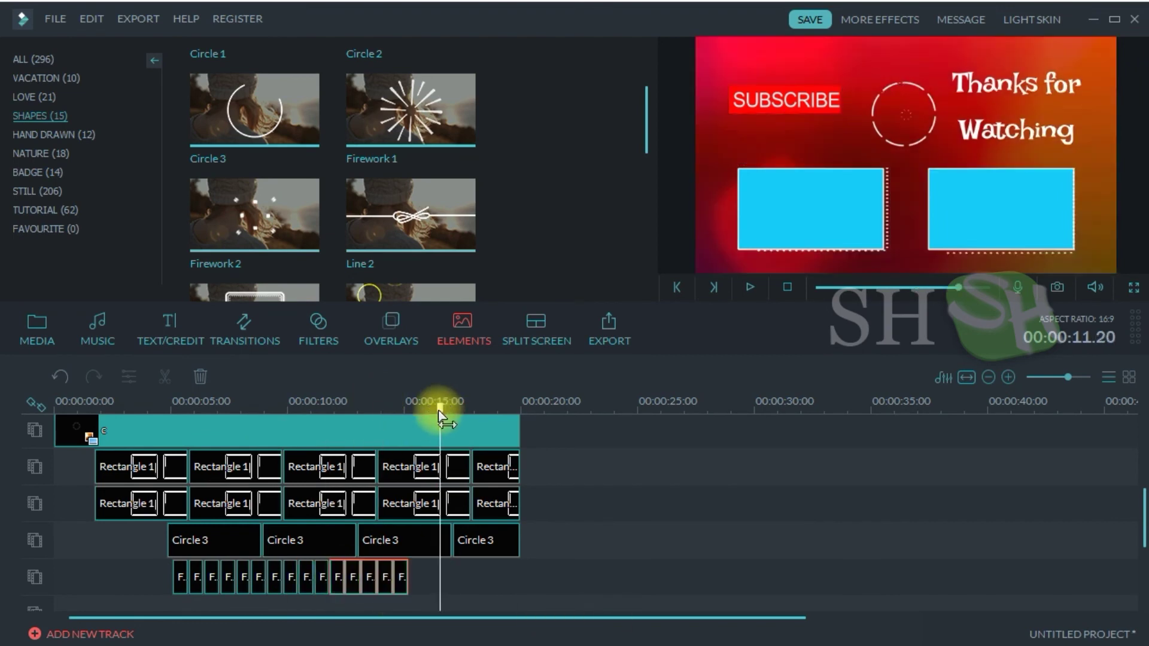
pyautogui.hotkey('ctrl', 'v')
pyautogui.moveTo(448, 581); pyautogui.dragTo(416, 584)
# Paste a last group of Firework 1 clips at the row's end and delete the three that extend past 20 seconds
pyautogui.click(502, 411)
pyautogui.hotkey('ctrl', 'v')
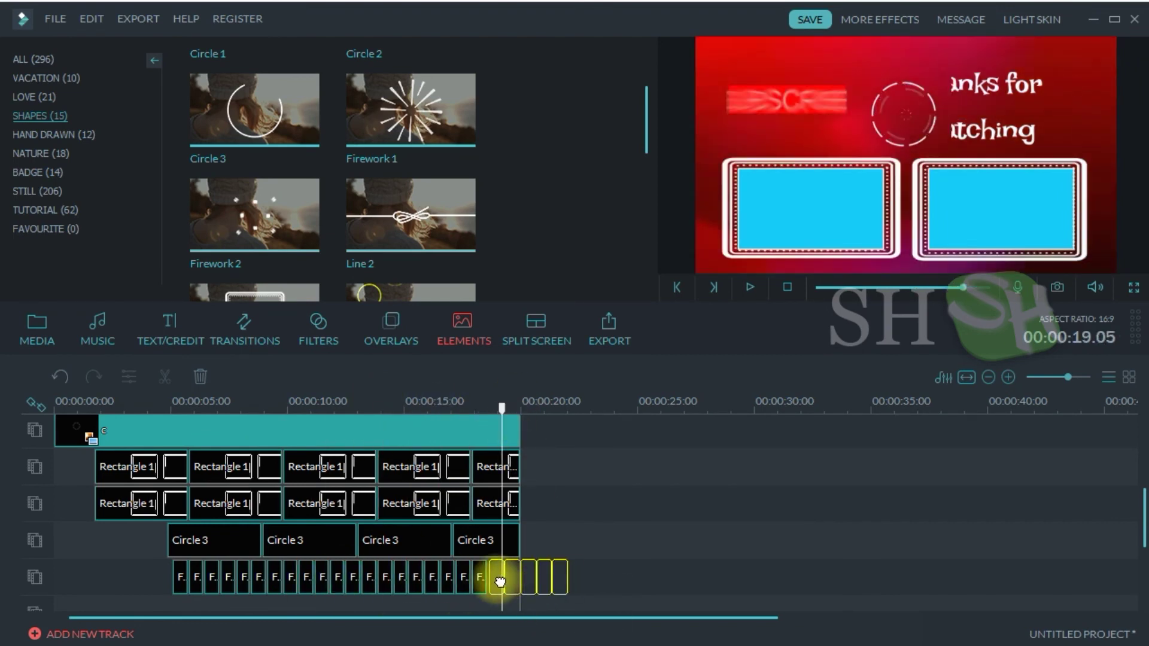
pyautogui.moveTo(501, 582); pyautogui.dragTo(499, 581)
pyautogui.click(530, 581)
pyautogui.press('Delete')
pyautogui.click(545, 576)
pyautogui.press('Delete')
pyautogui.click(559, 571)
pyautogui.press('Delete')
# Play the timeline from the beginning to check the rectangle, circle and firework animations together
pyautogui.click(519, 411)
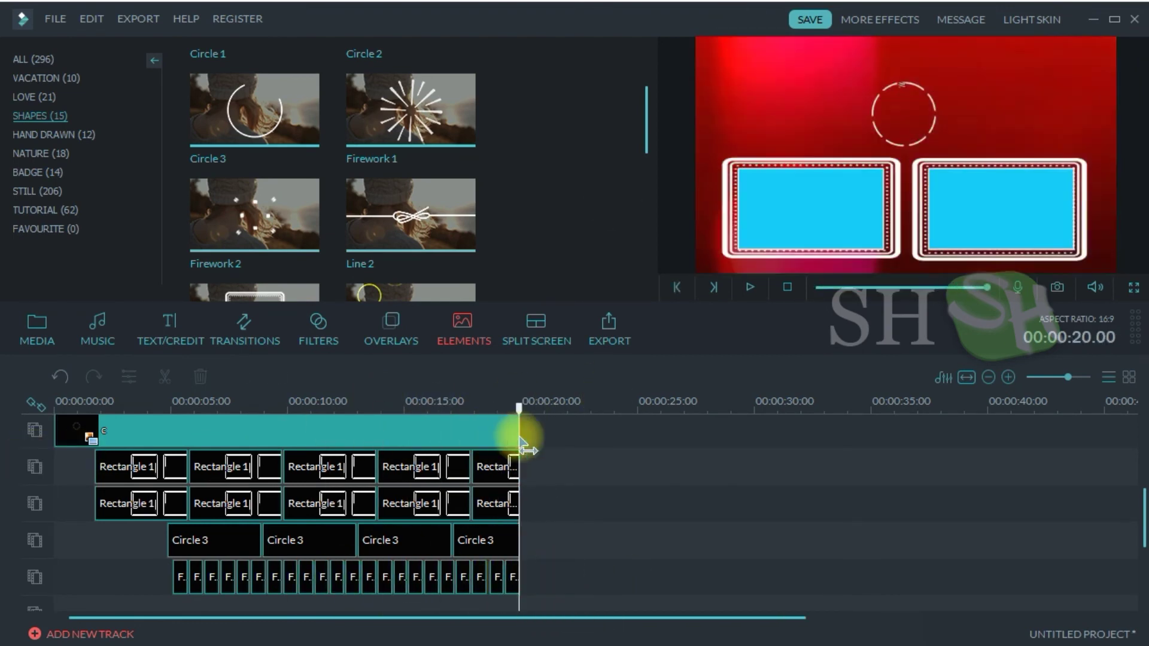
pyautogui.click(748, 288)
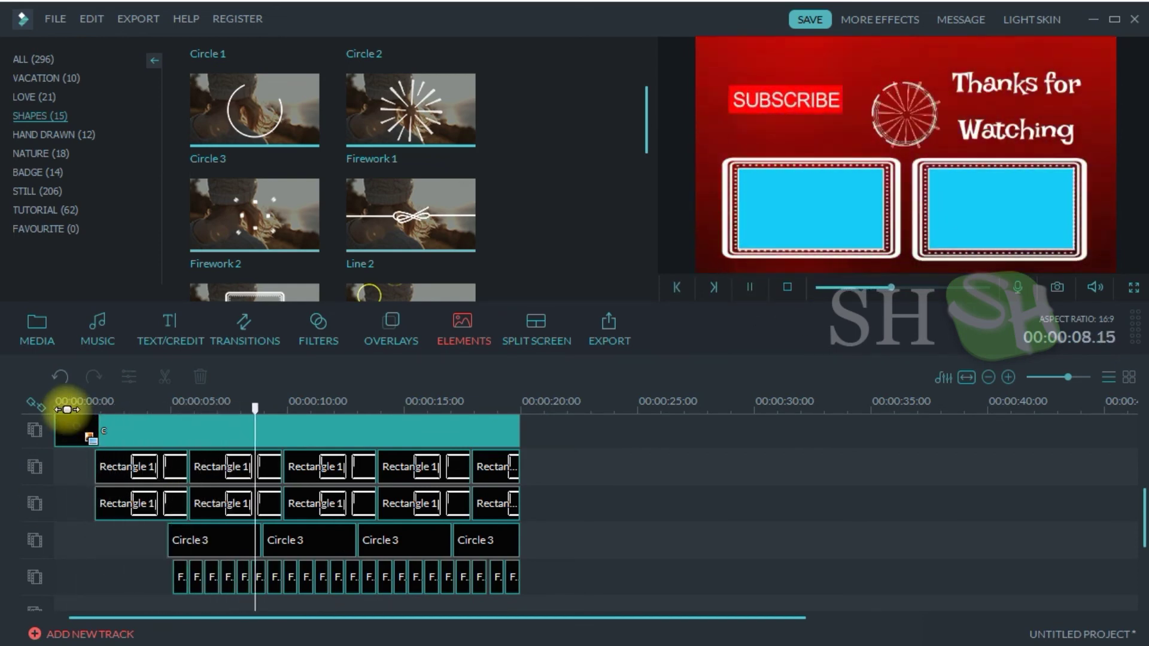
pyautogui.click(748, 290)
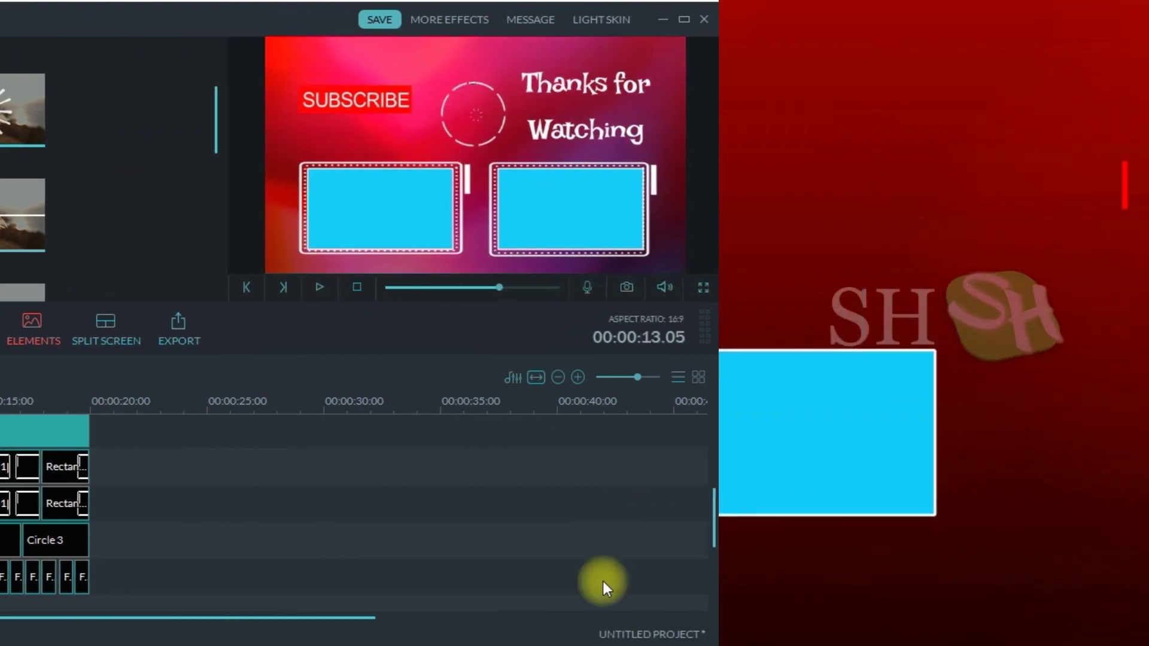